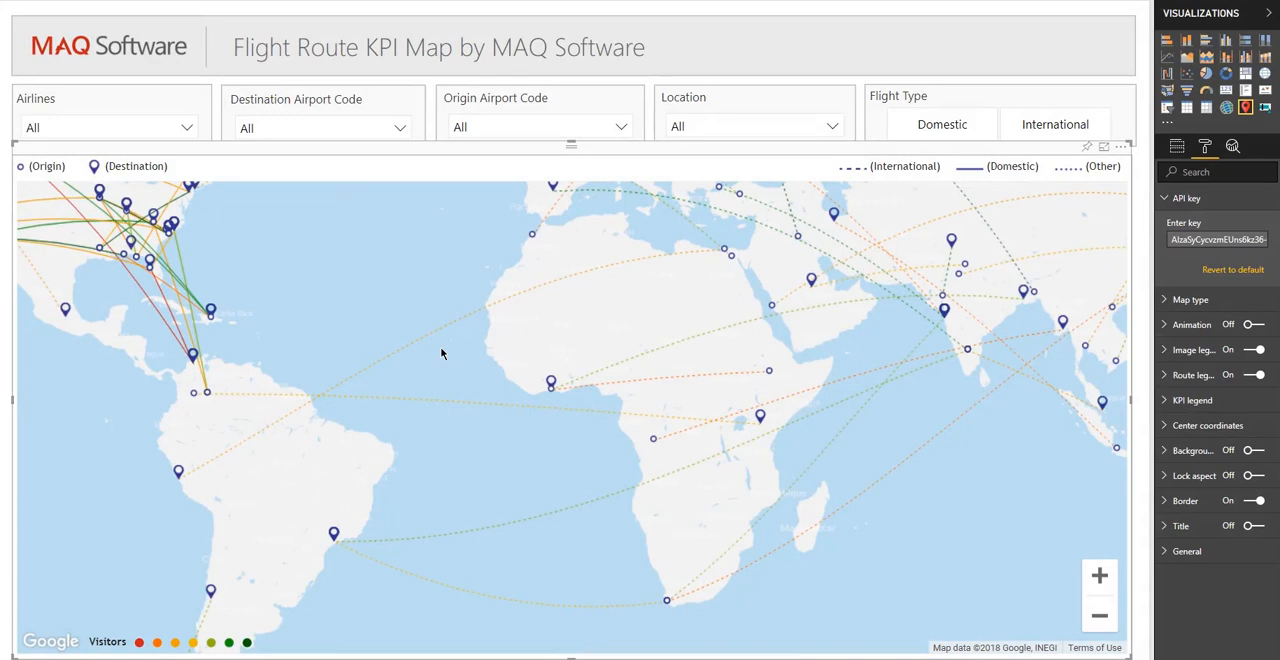
- Examine the flight routes and airport markers across the whole world map, ending over the Americas and the Atlantic
left_click_drag(441, 352, 677, 443)
left_click_drag(486, 394, 797, 394)
left_click_drag(463, 394, 699, 393)
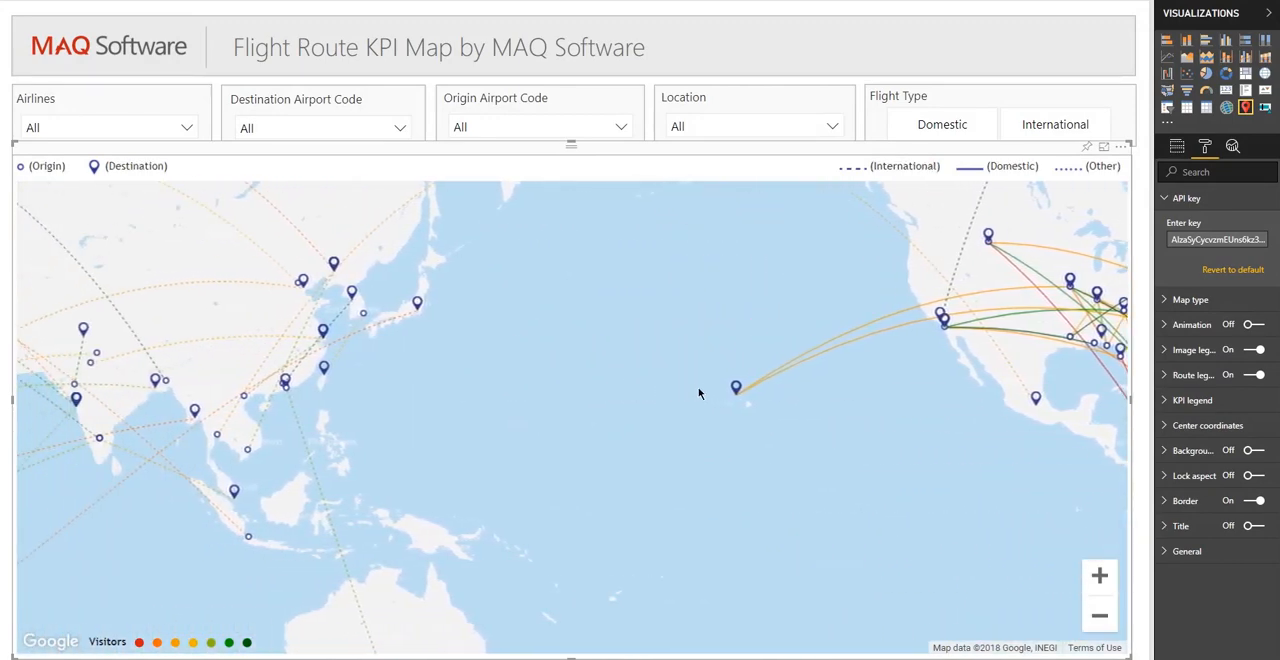
left_click_drag(546, 391, 722, 393)
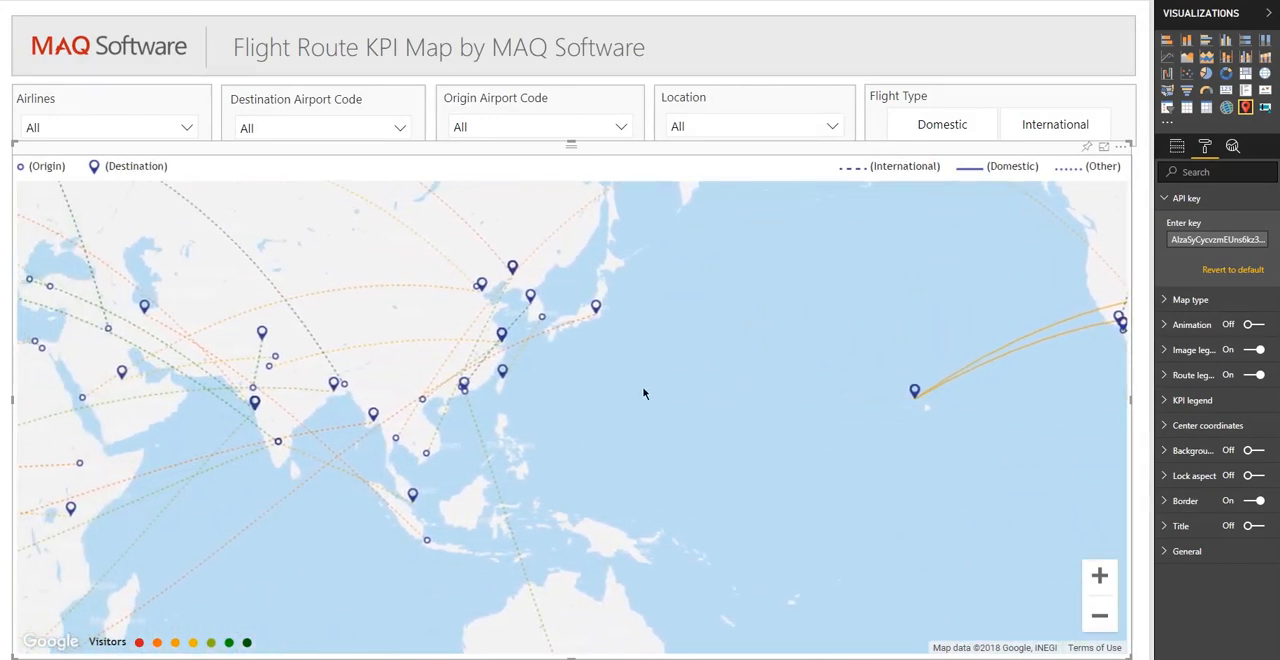
left_click_drag(563, 393, 657, 394)
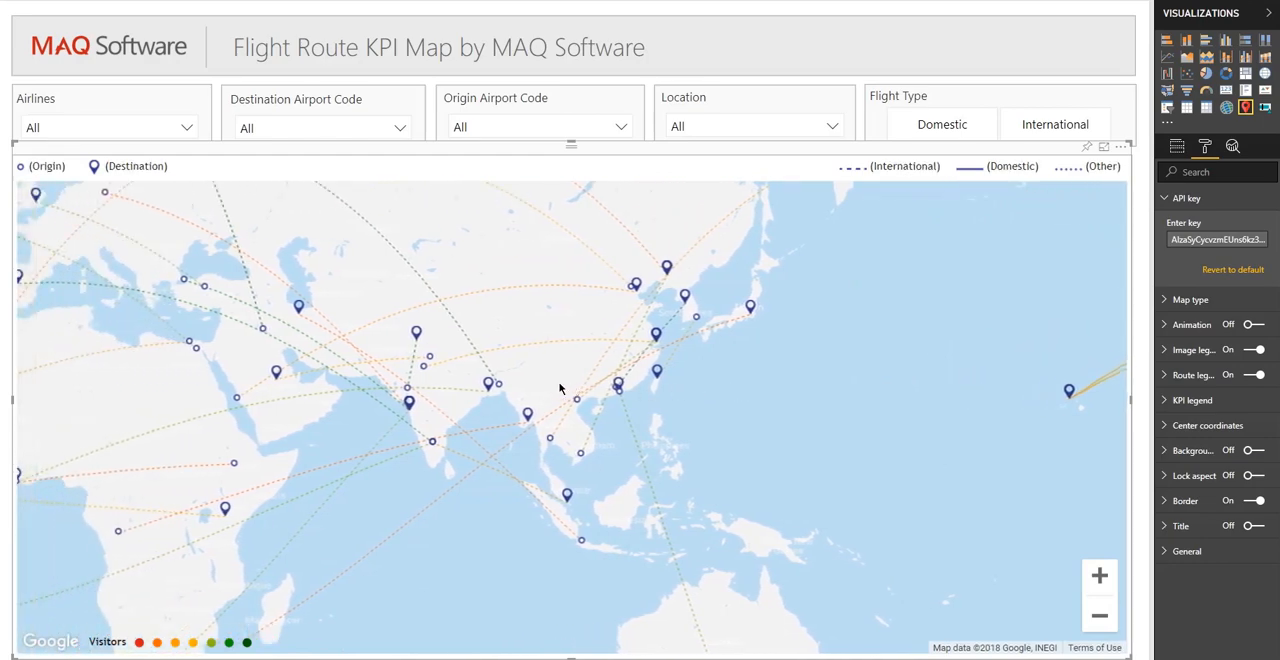
left_click_drag(566, 390, 732, 392)
left_click_drag(513, 391, 746, 386)
left_click_drag(608, 388, 751, 391)
left_click_drag(650, 389, 760, 386)
left_click_drag(636, 385, 765, 384)
left_click_drag(558, 380, 546, 420)
left_click_drag(723, 423, 536, 405)
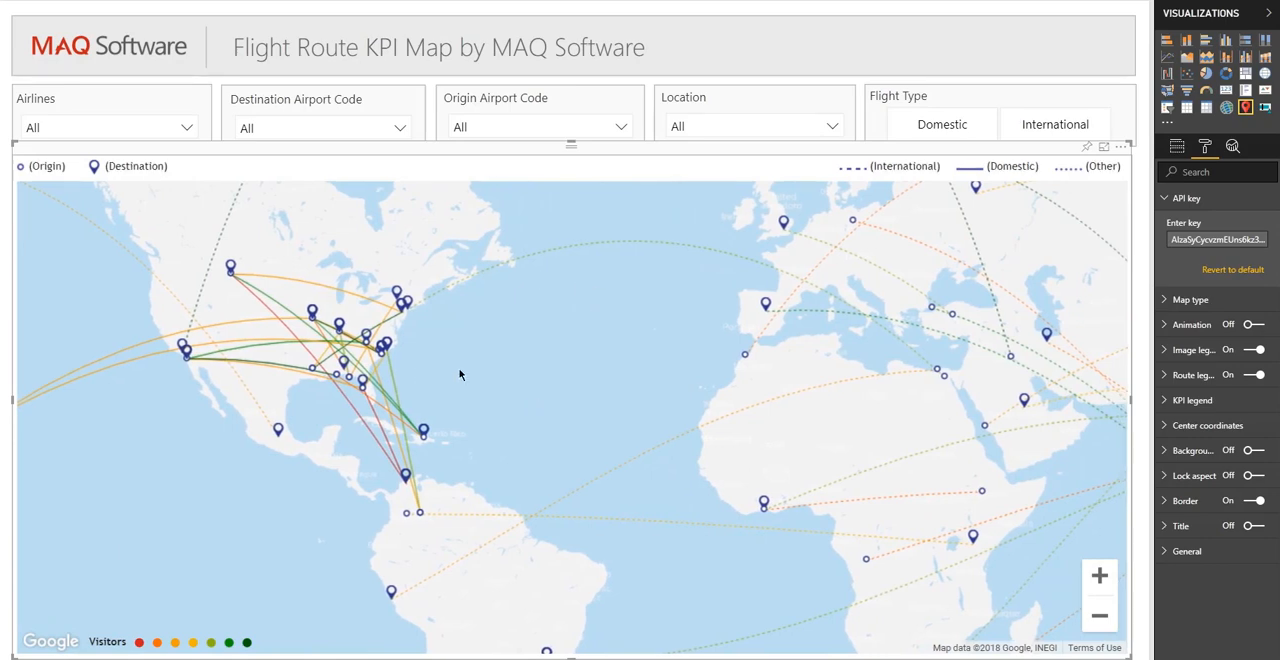
- Clear the API key in the flight map's format settings and paste the API key back in
left_click(1134, 316)
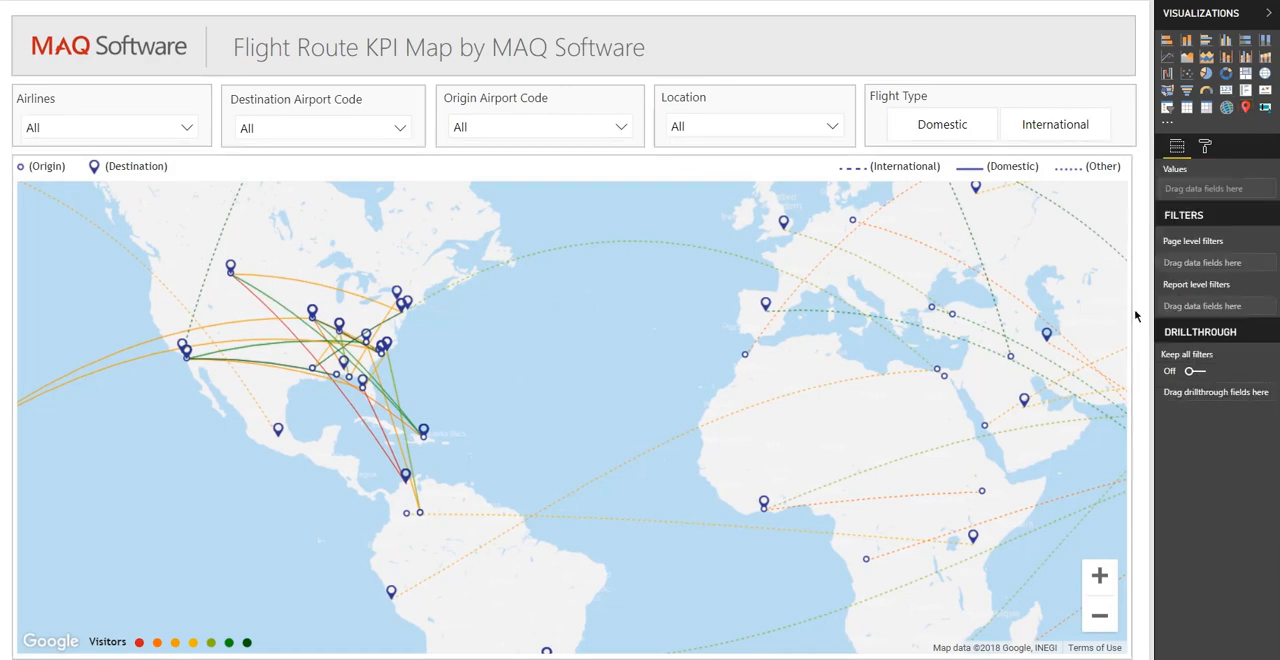
left_click(795, 158)
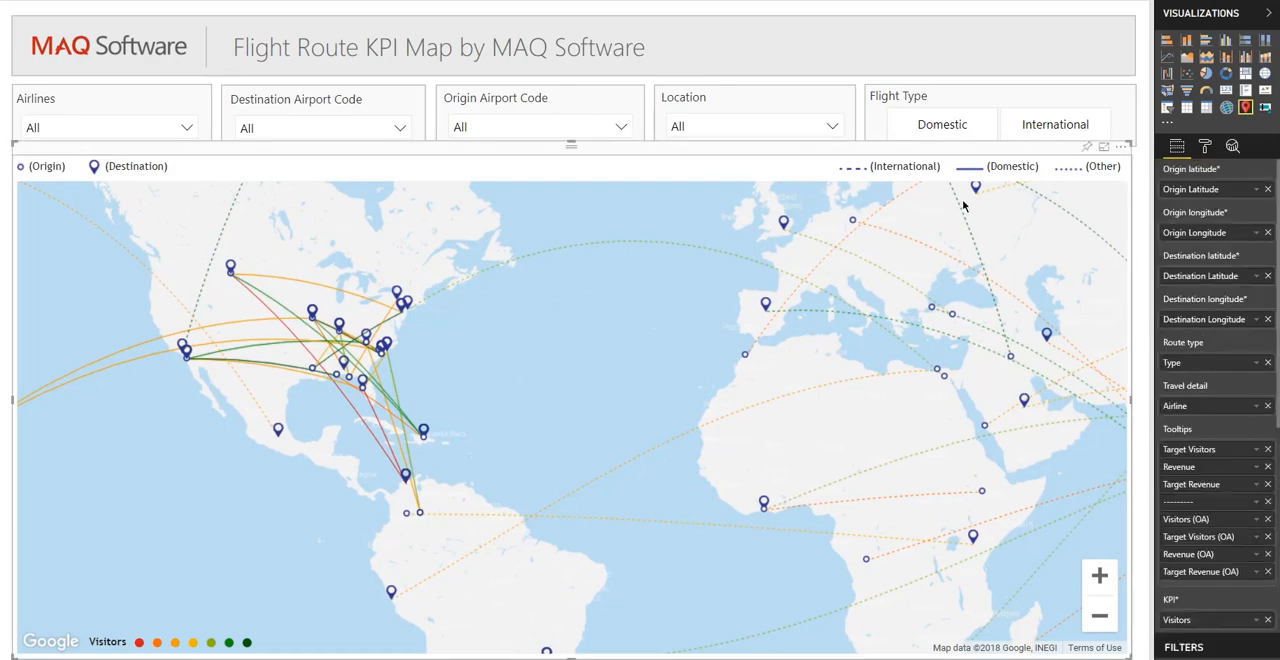
left_click(1205, 152)
left_click(1208, 197)
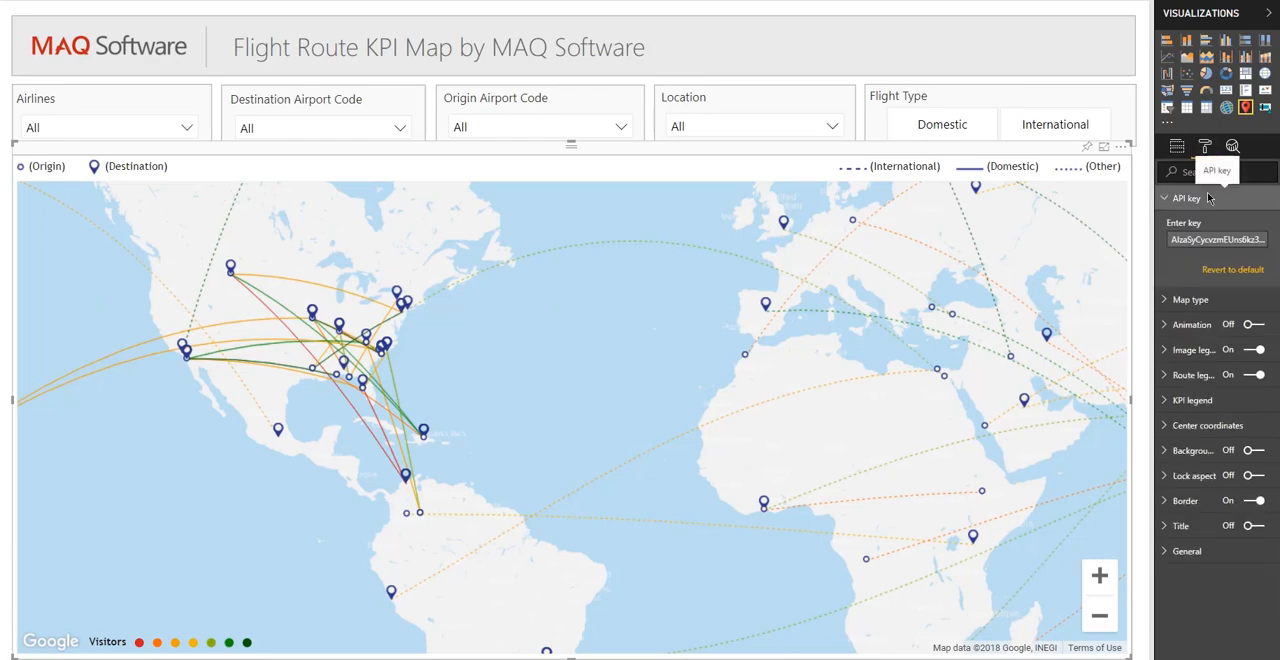
left_click(1208, 240)
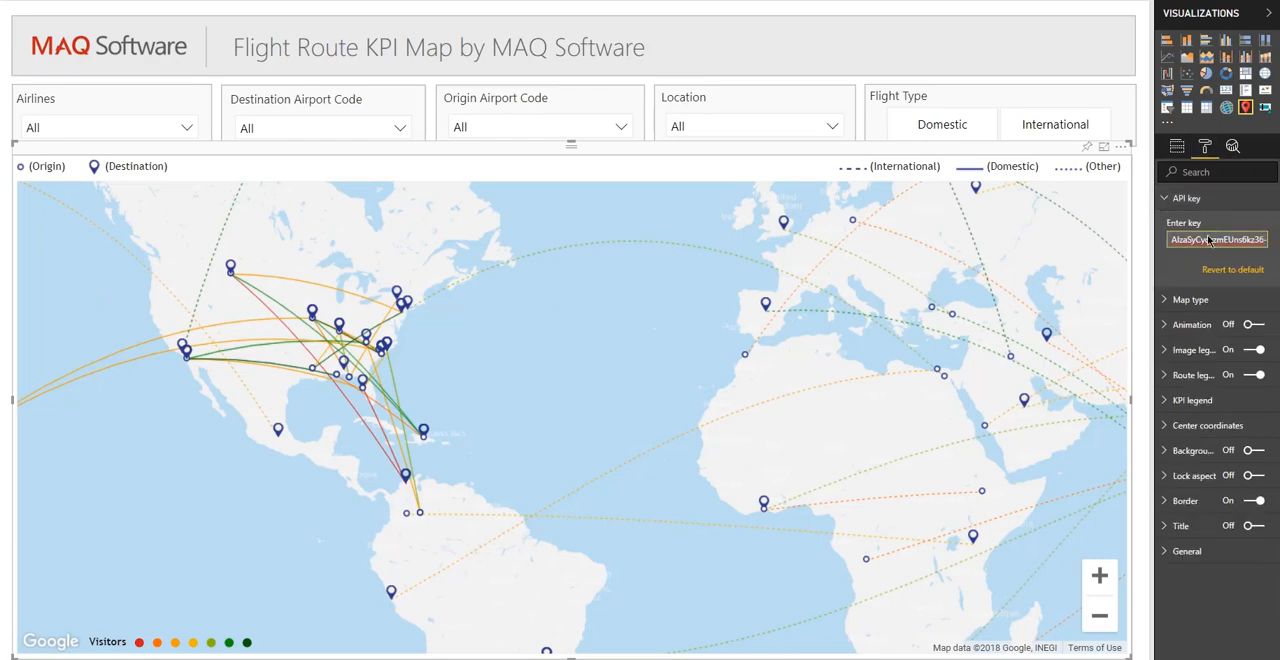
key("ctrl+a")
key("BackSpace")
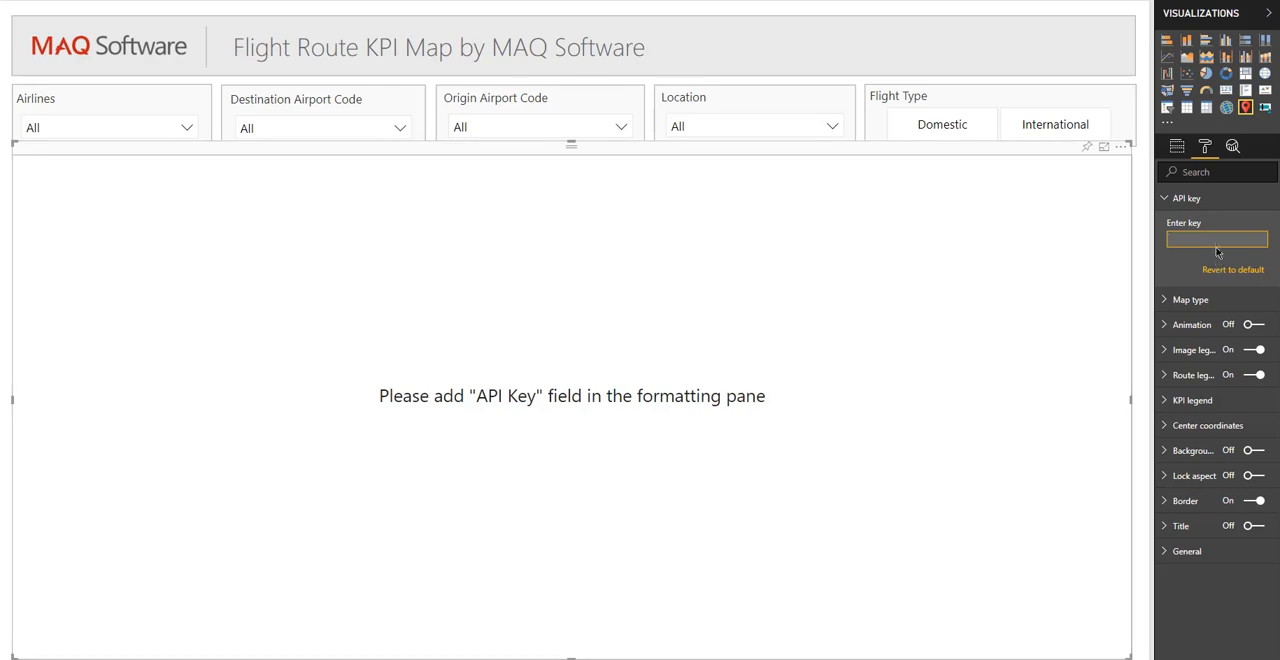
key("ctrl+v")
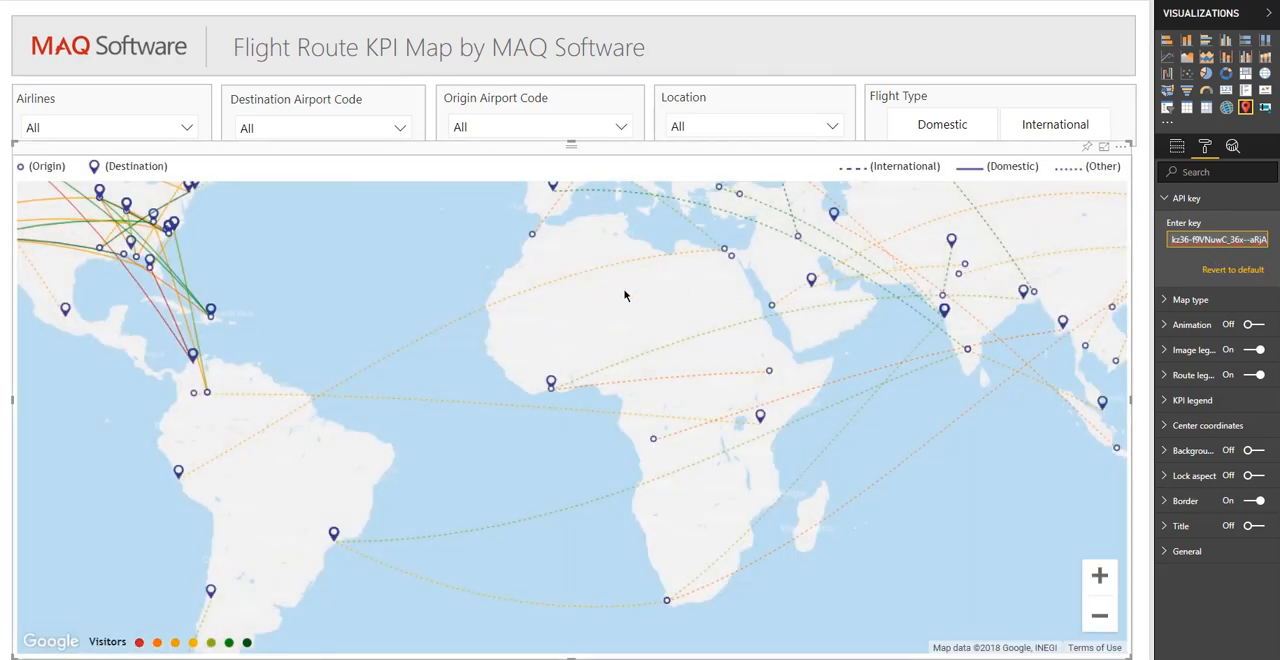
left_click_drag(484, 296, 620, 366)
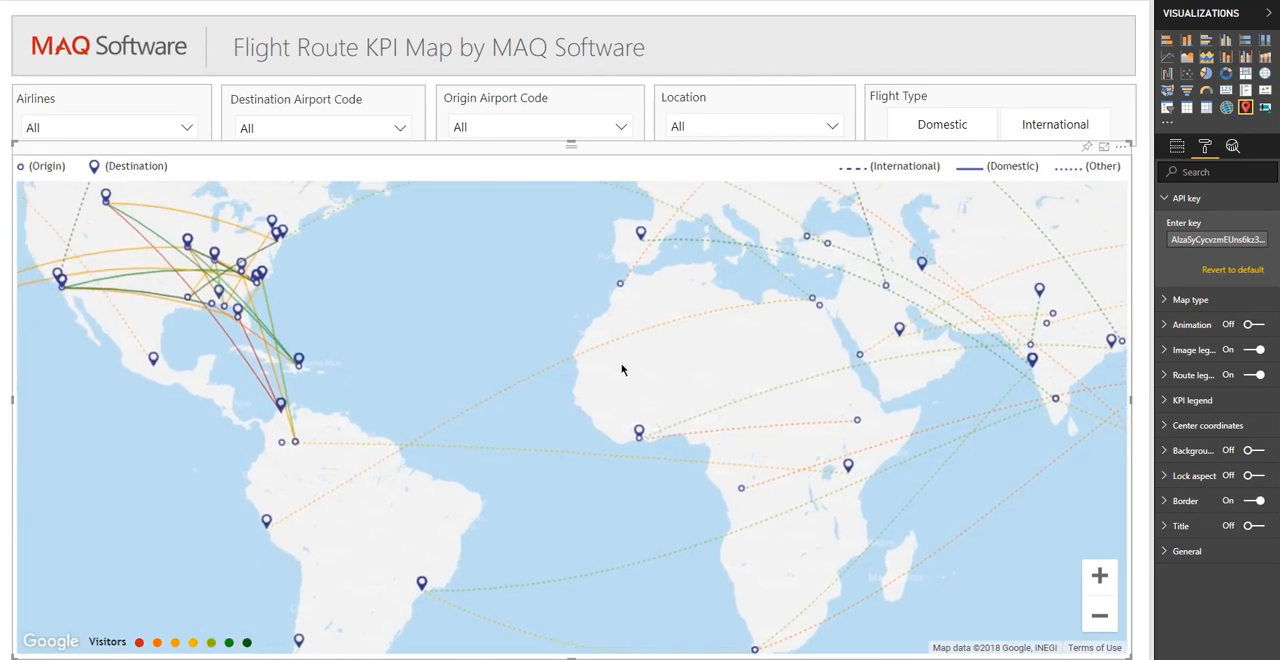
left_click_drag(508, 333, 580, 357)
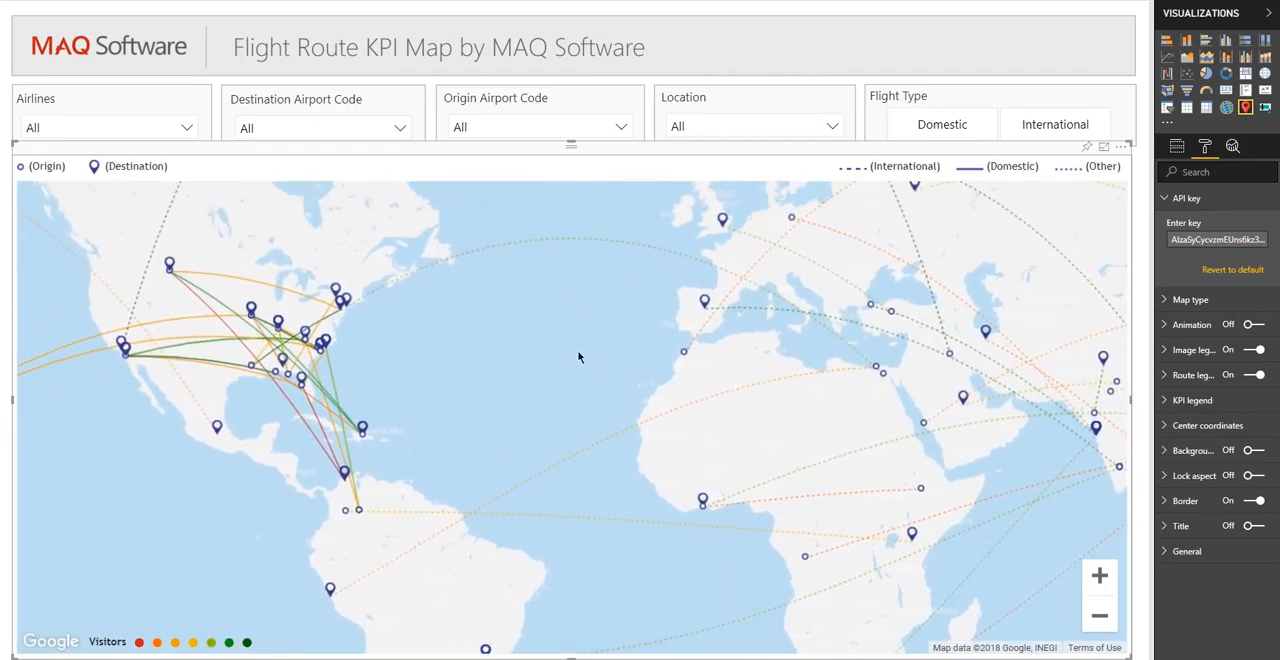
left_click(1165, 196)
- Review the flight map's field assignments and the KPI legend's gradient options, colors and thresholds
left_click(1177, 146)
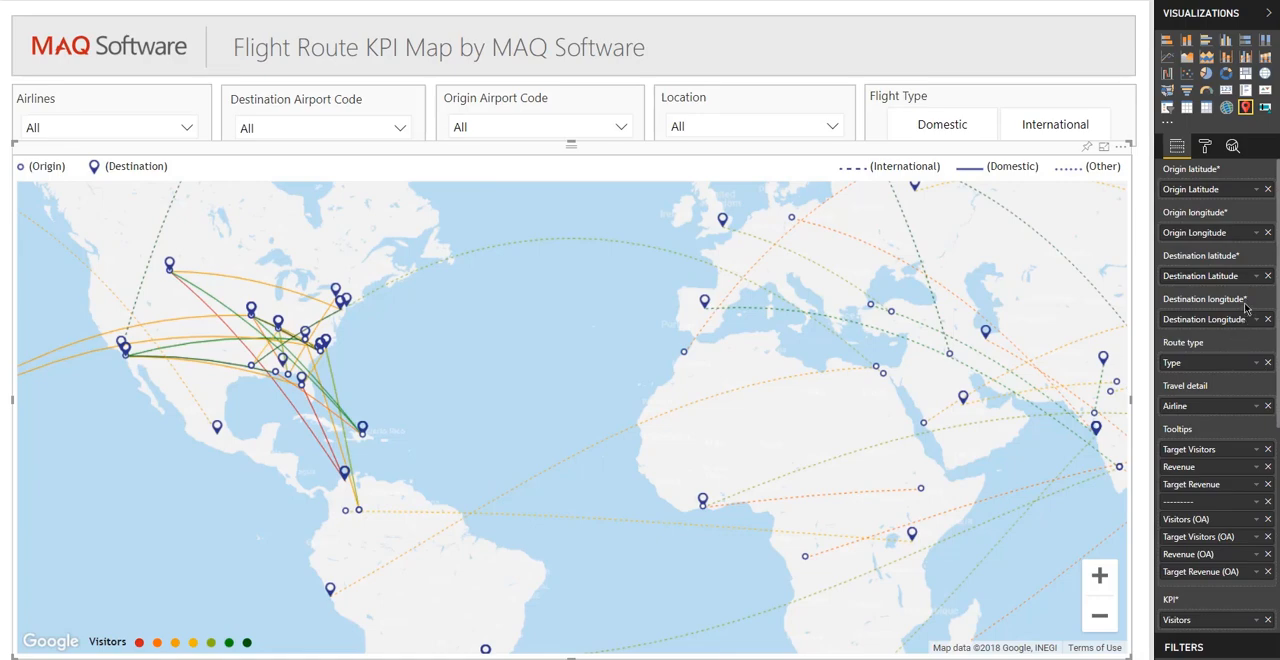
left_click(1205, 146)
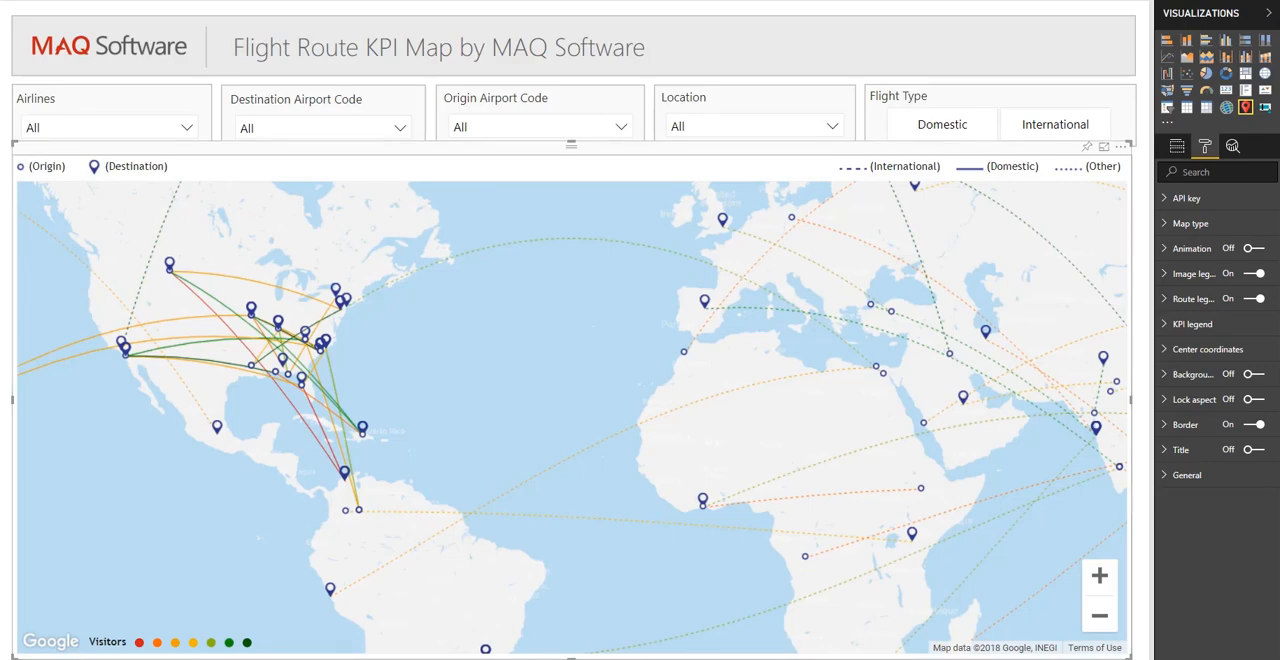
left_click(1171, 333)
scroll(1178, 354, "down", 1)
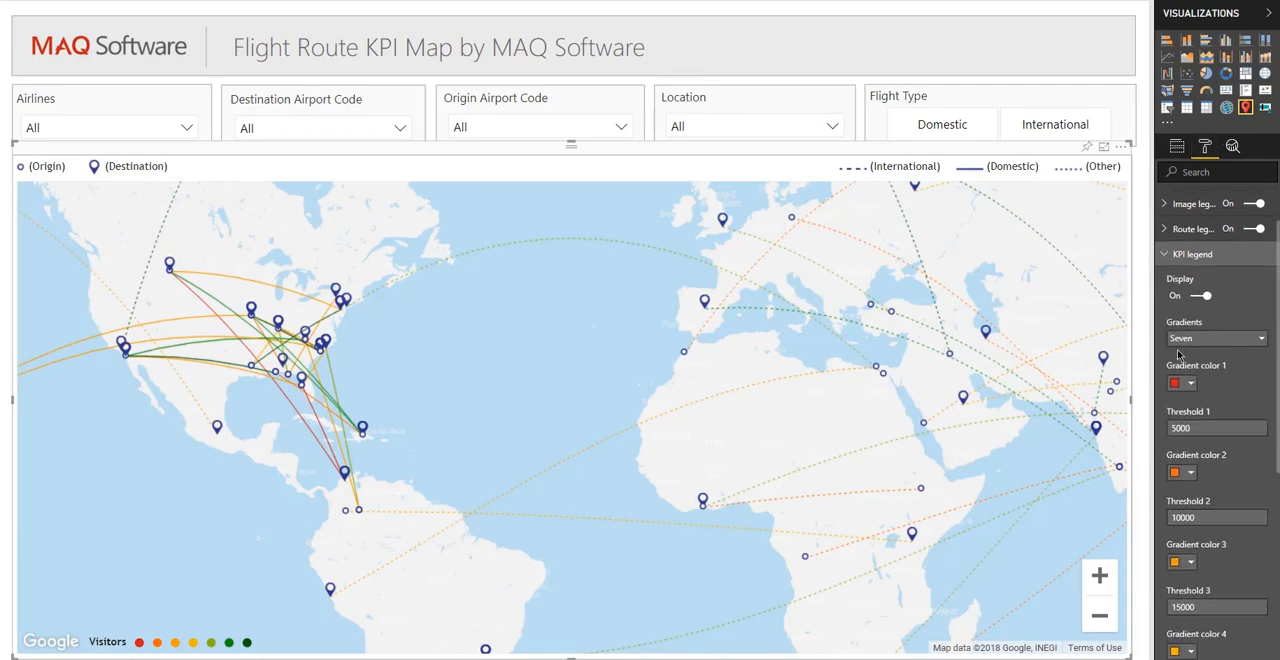
scroll(1178, 354, "down", 1)
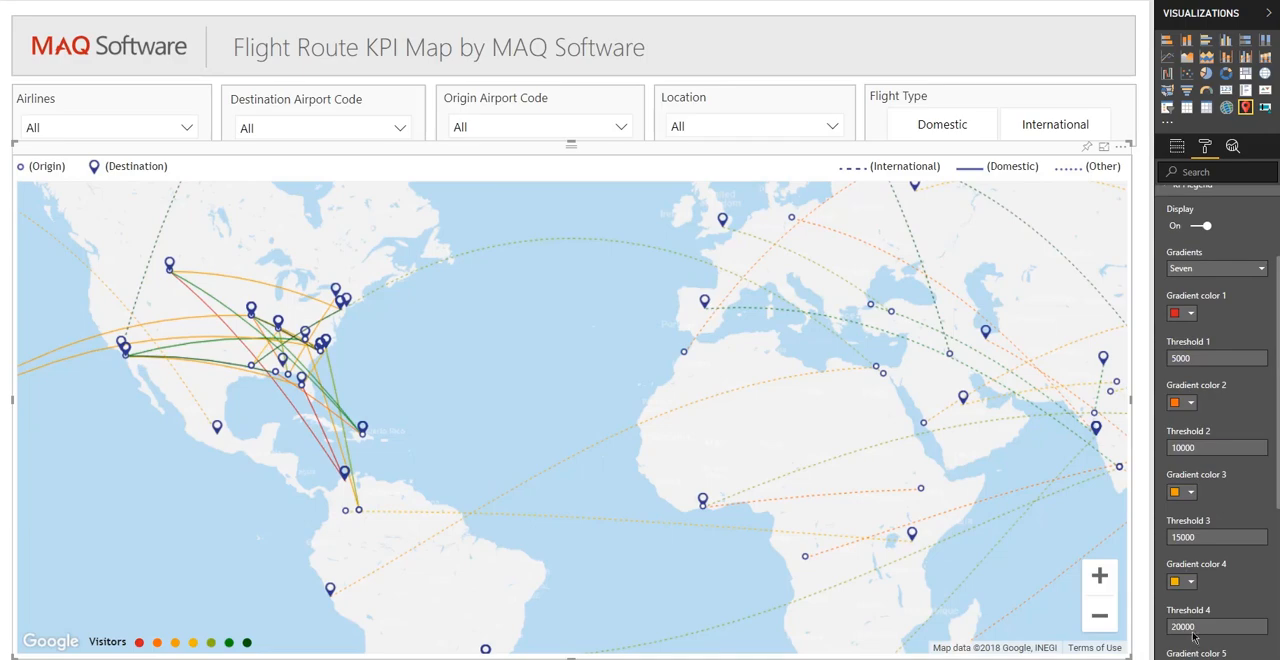
scroll(1204, 518, "up", 1)
left_click(1232, 339)
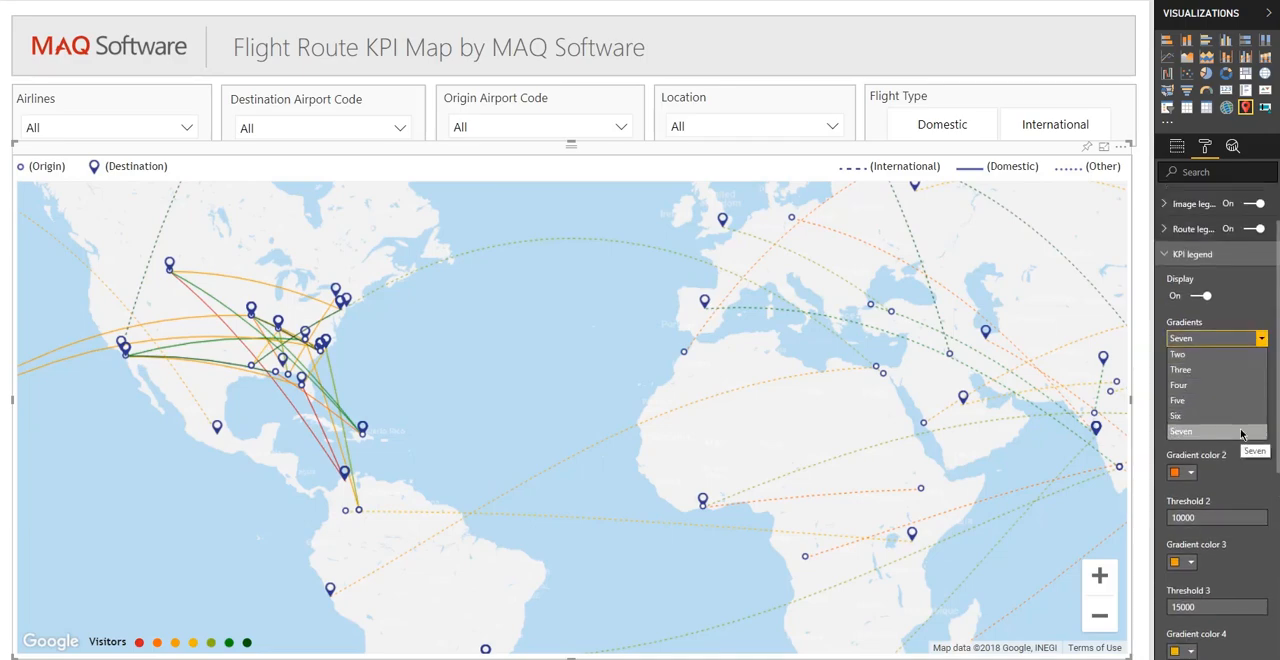
left_click(1255, 343)
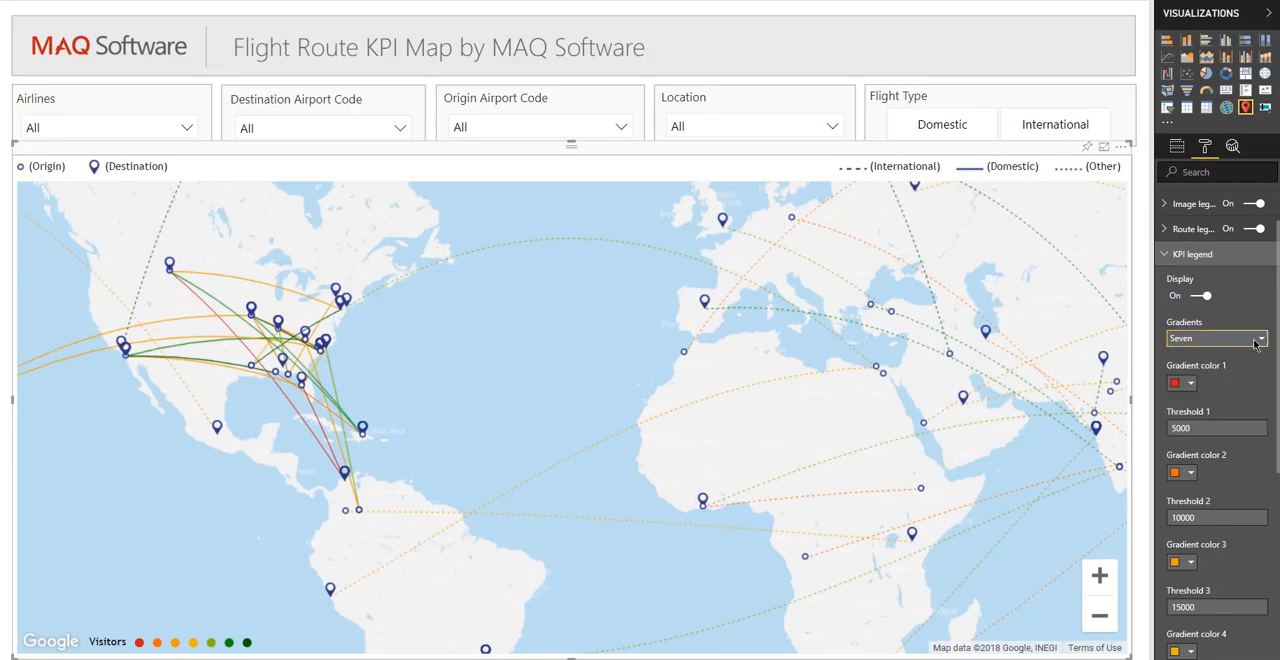
scroll(1255, 343, "down", 3)
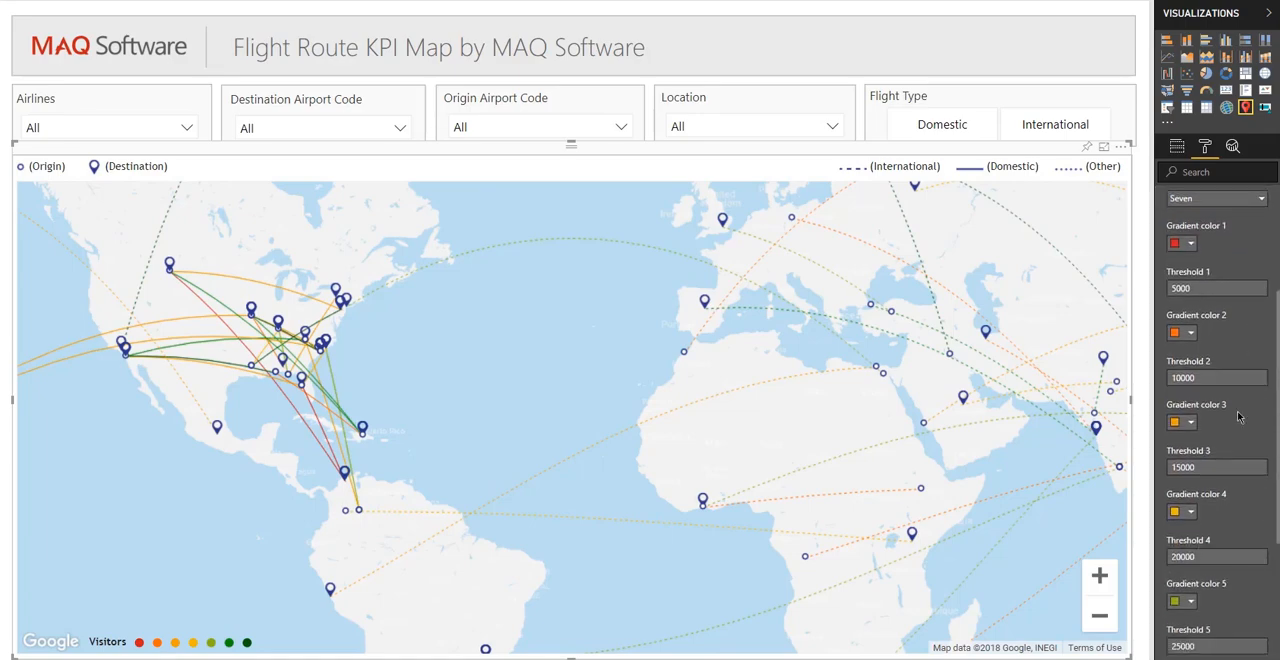
scroll(1225, 547, "down", 1)
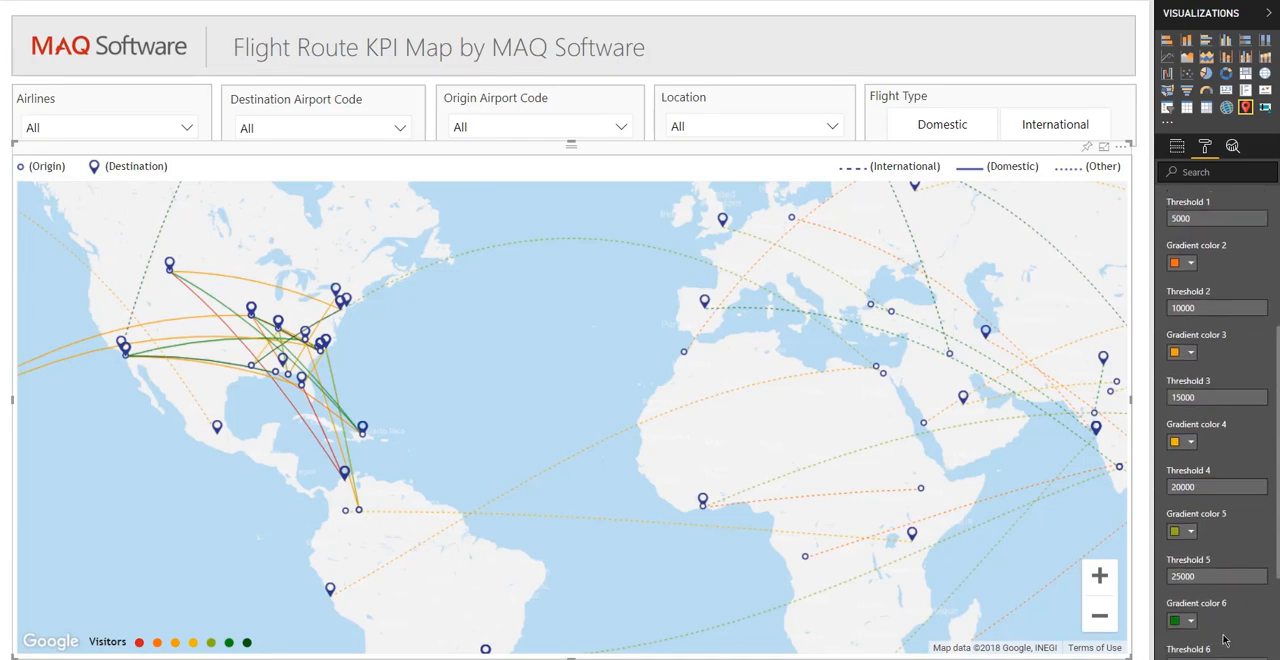
scroll(1225, 640, "down", 1)
scroll(1215, 640, "up", 3)
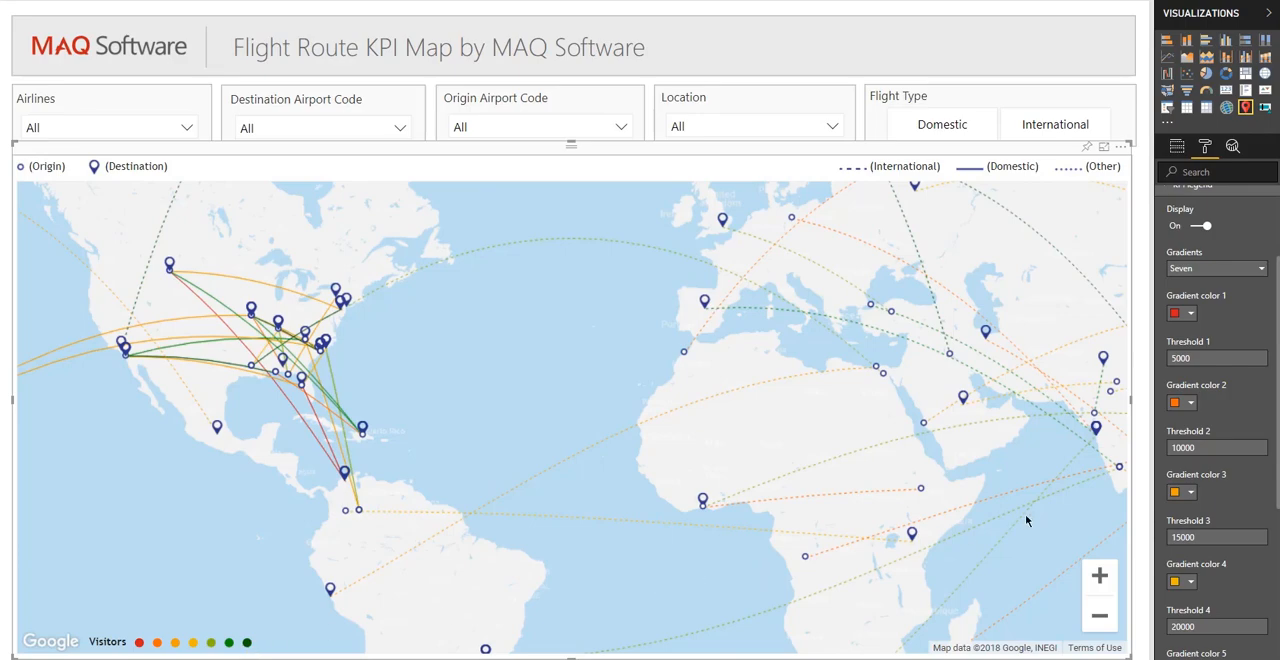
- Isolate routes by Visitors legend color, trying red, light green, dark green and the third orange, and close the KPI legend settings
left_click(140, 644)
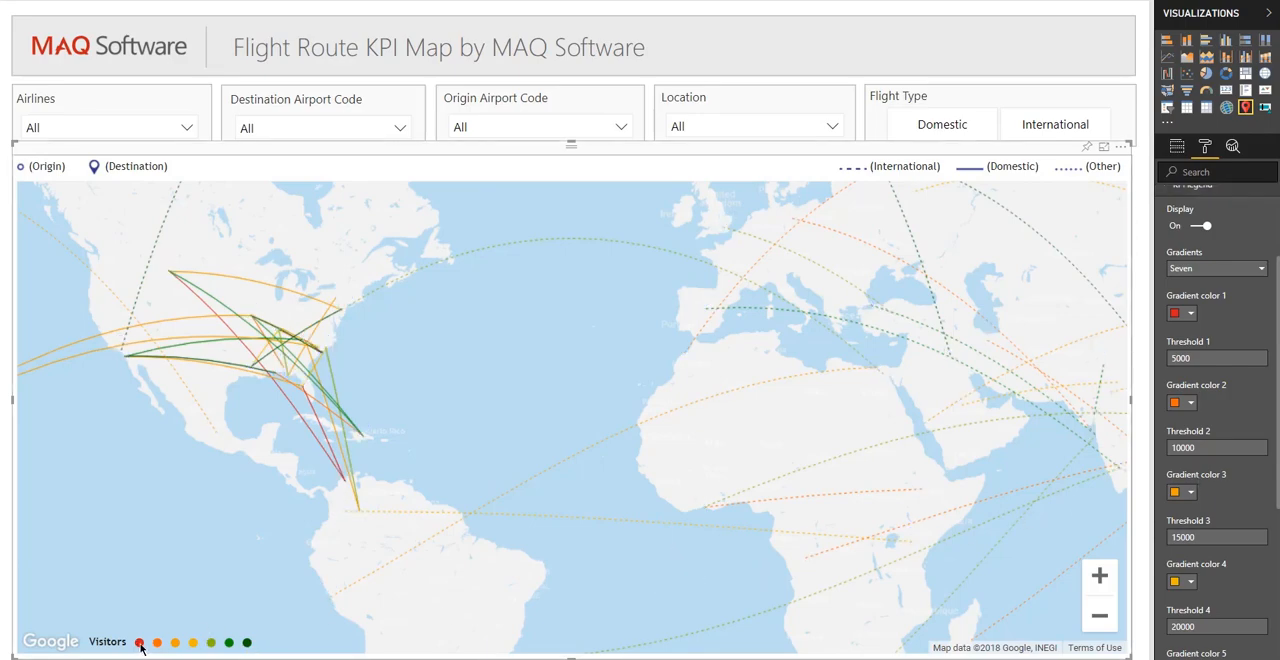
left_click(210, 647)
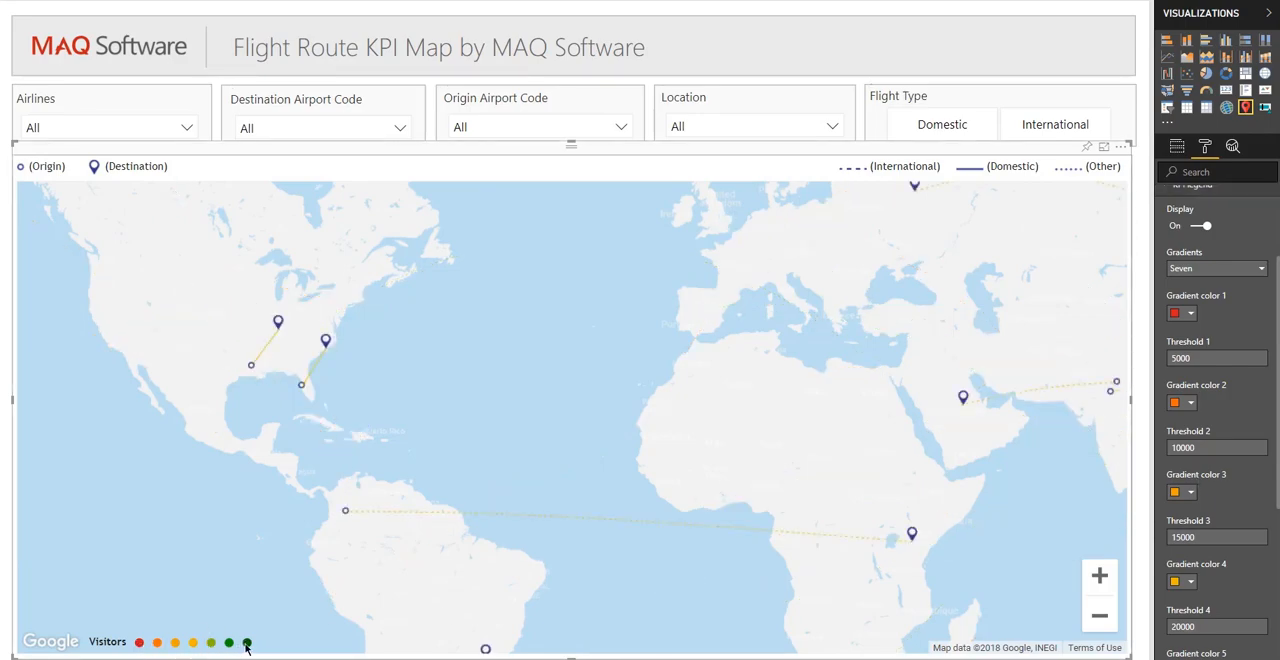
left_click(247, 645)
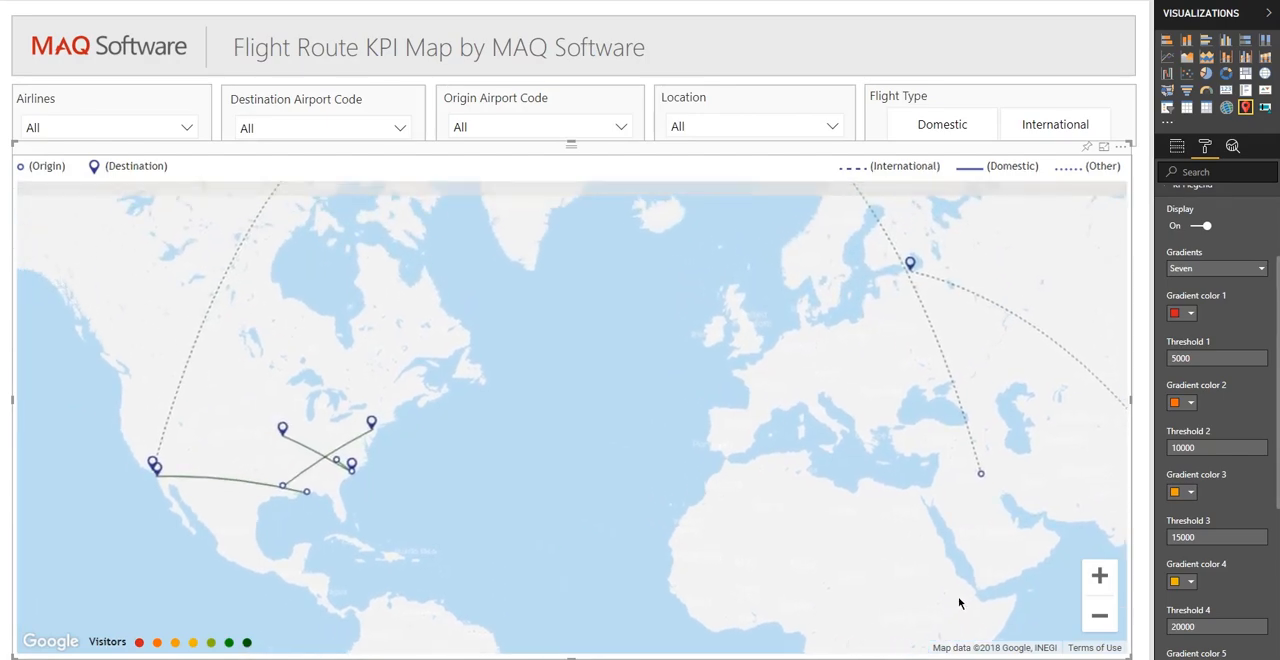
left_click(175, 644)
mouse_move(263, 601)
left_mouse_down()
mouse_move(390, 513)
mouse_move(520, 450)
left_mouse_up()
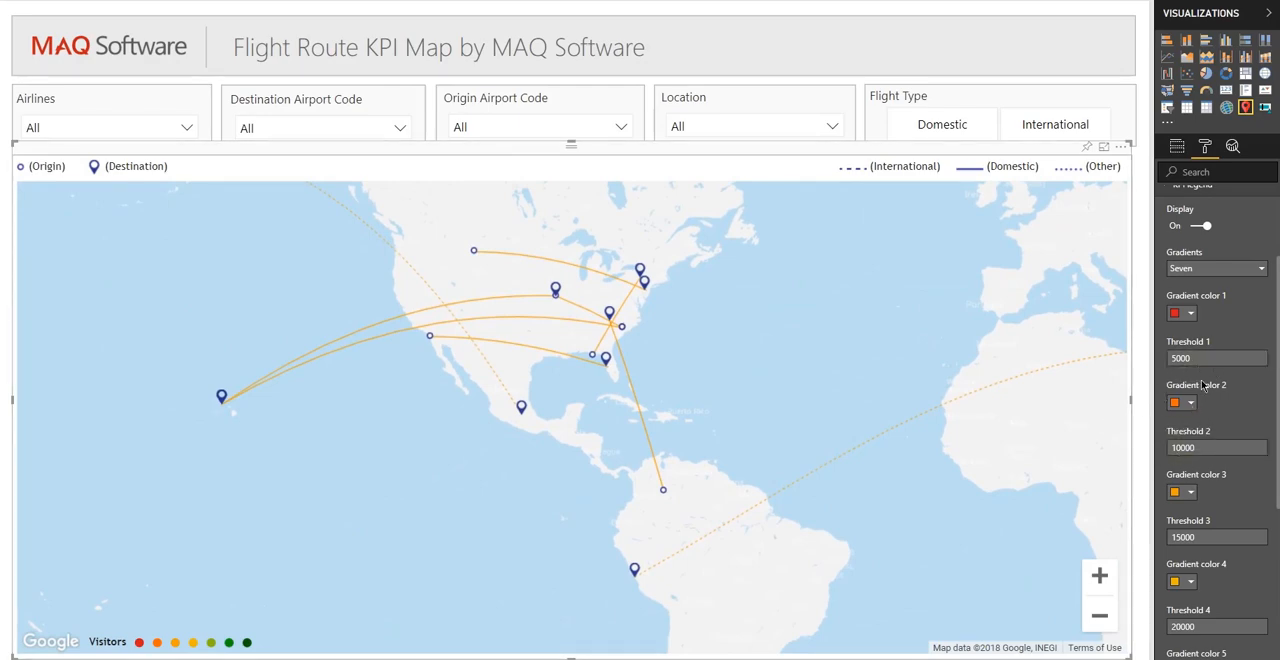
scroll(1203, 387, "up", 1)
left_click(1192, 254)
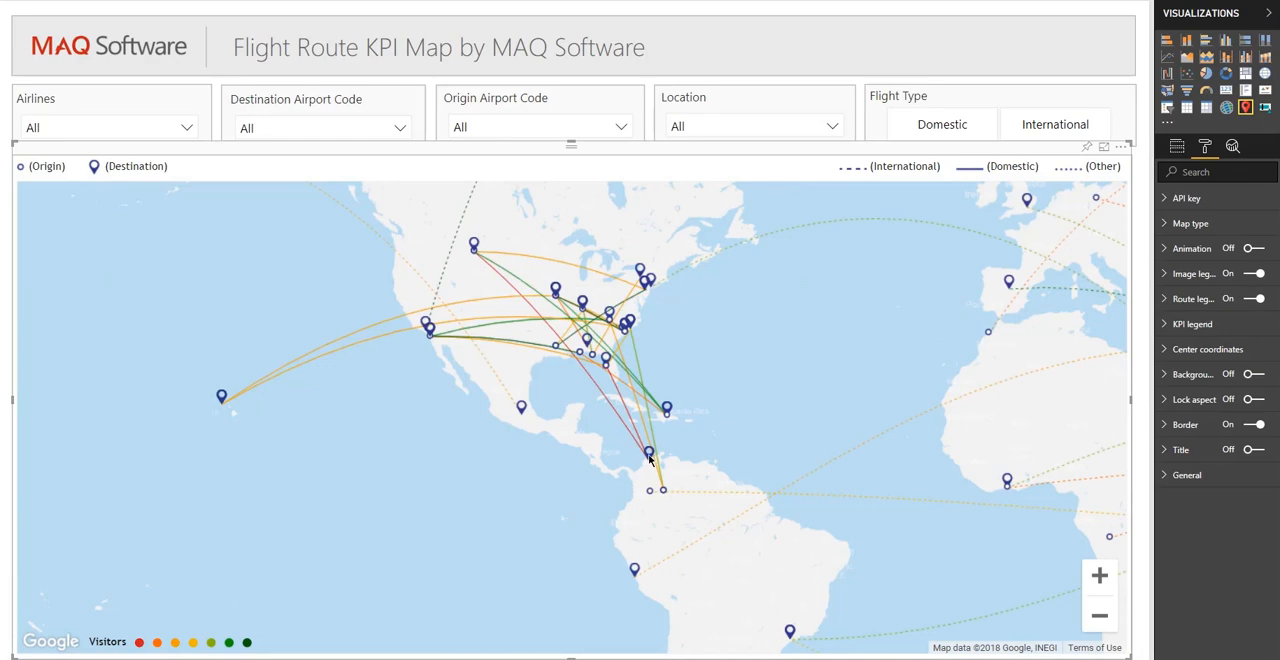
- Isolate the routes into the destination on South America's northern coast, inspect a route's details, and restore all routes
left_click(649, 455)
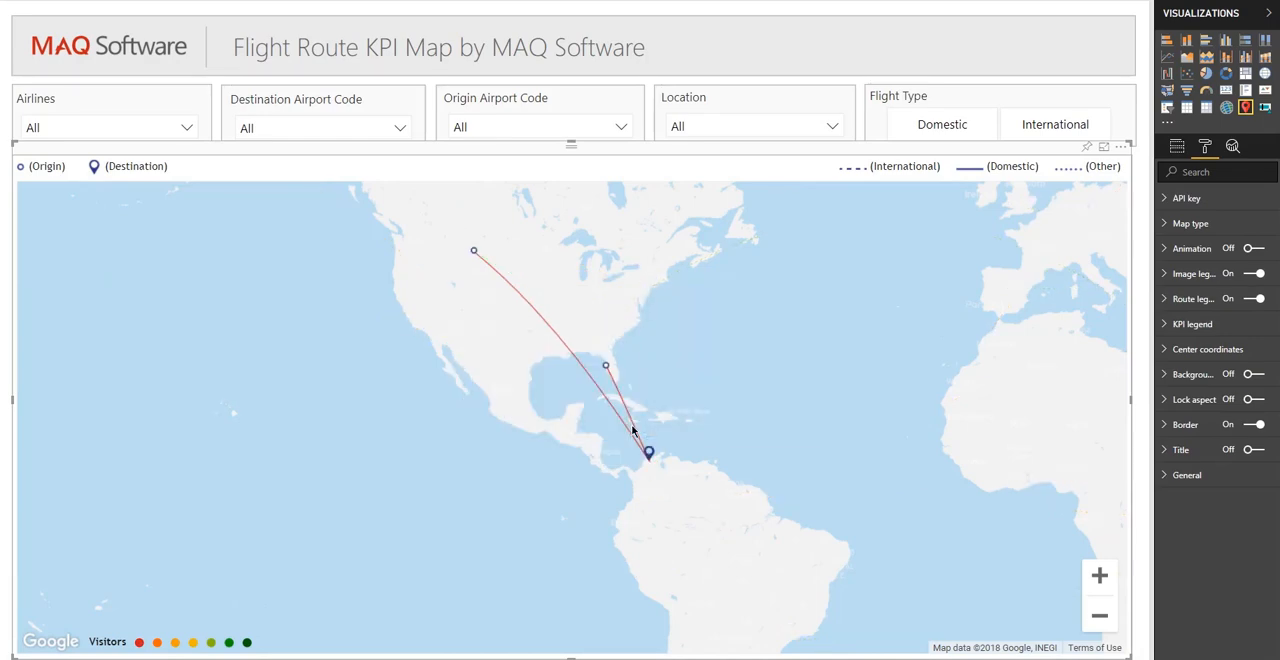
mouse_move(636, 429)
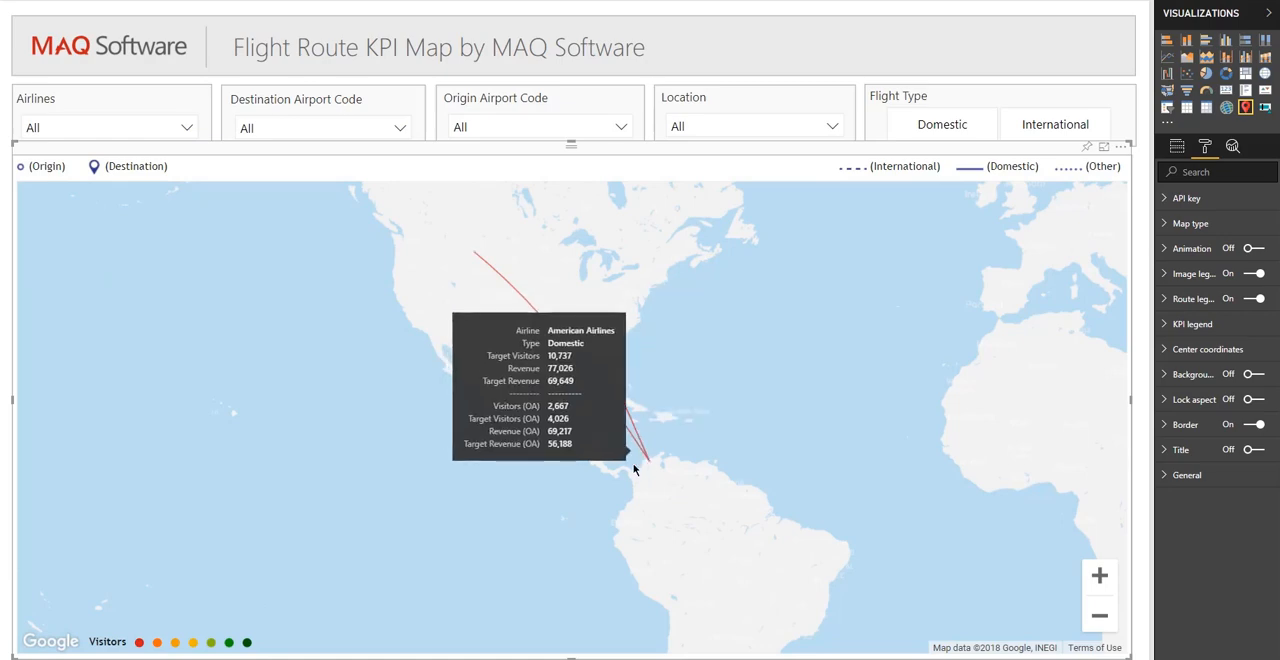
left_click(628, 471)
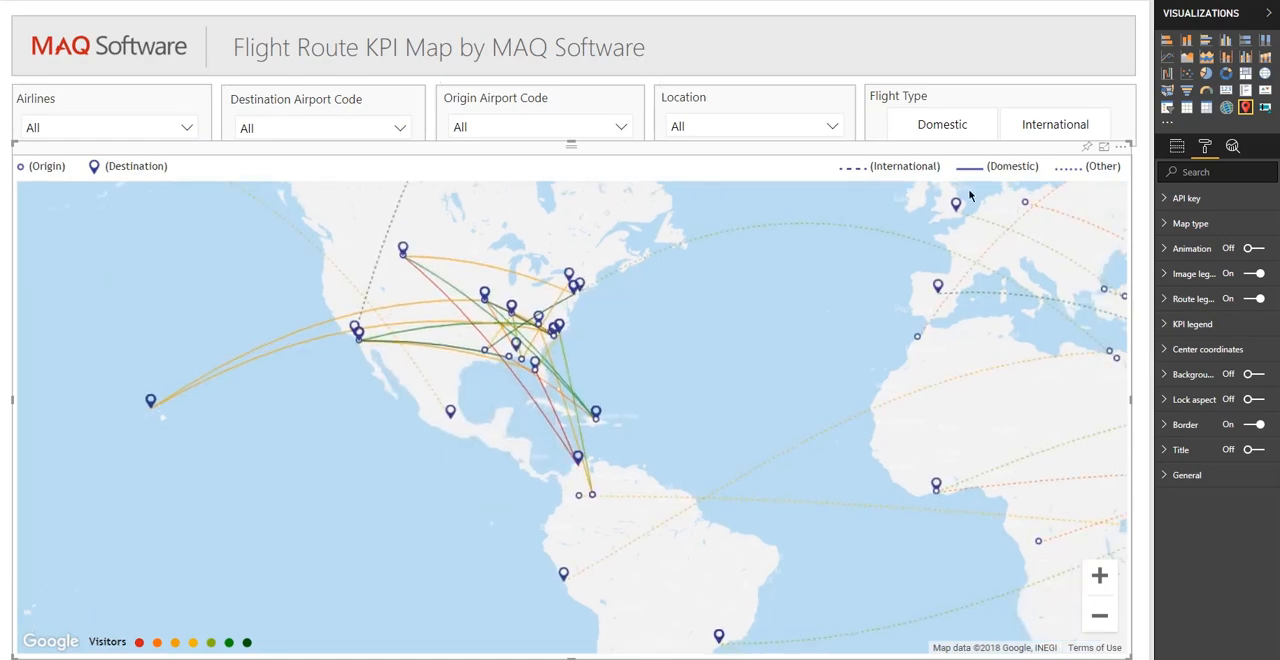
- Isolate the domestic, international and other routes in turn using the route legend, and restore all routes
left_click(1020, 168)
left_click(934, 170)
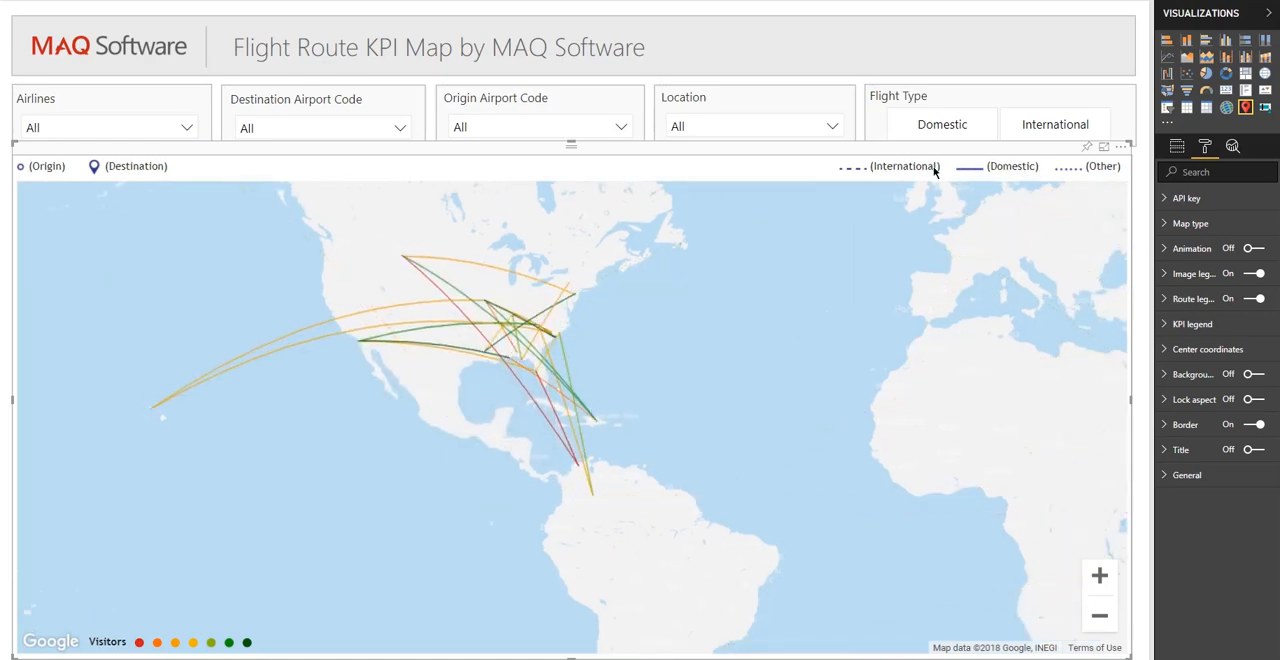
left_click(1088, 172)
left_click(908, 172)
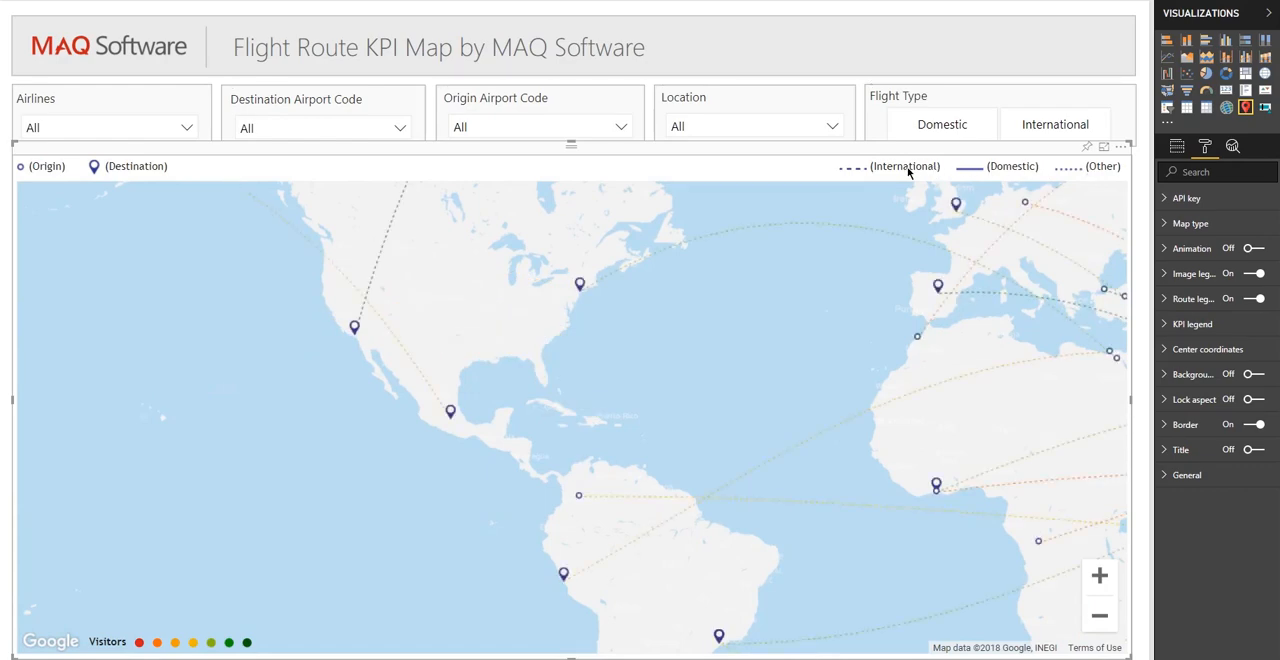
left_click(910, 172)
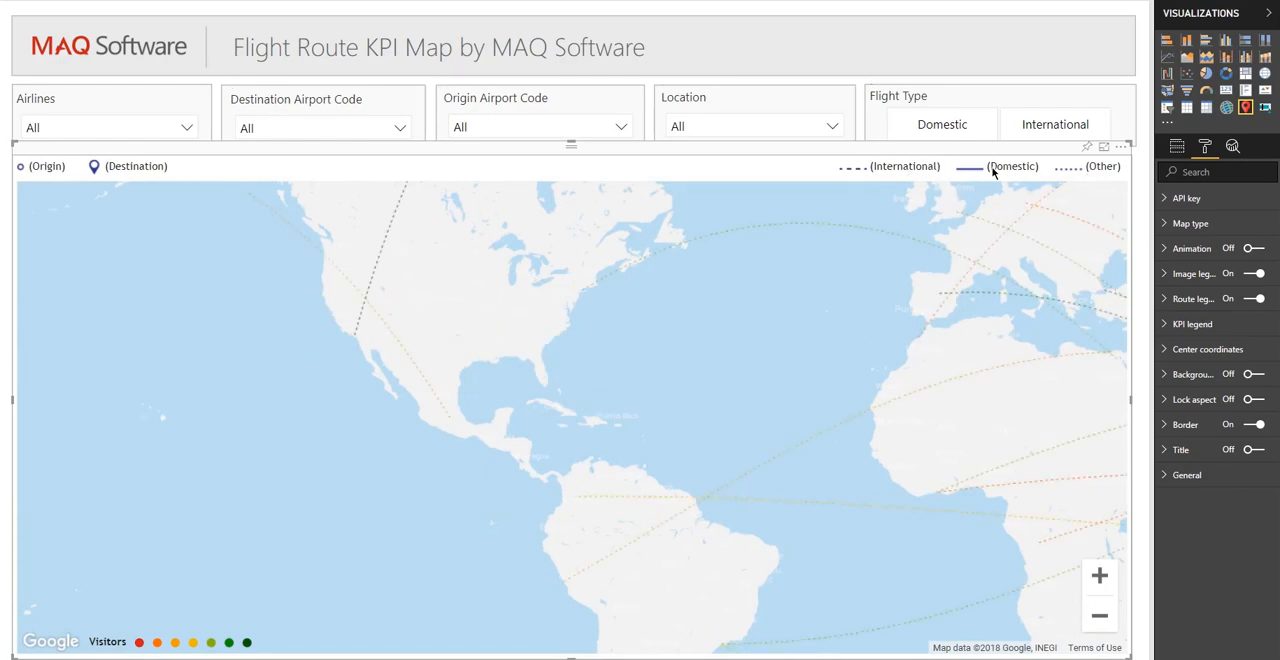
left_click(917, 172)
left_click(917, 172)
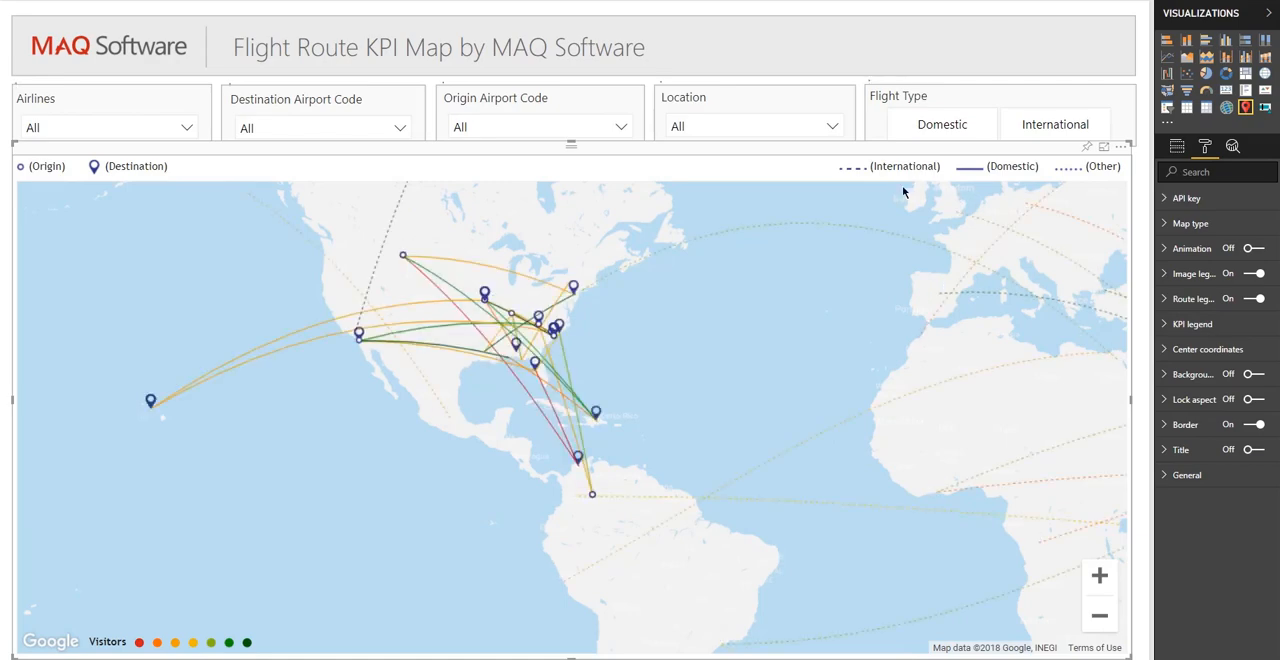
- Isolate the route into a destination on the US East Coast, view its details, and clear the selection
left_click_drag(749, 349, 594, 408)
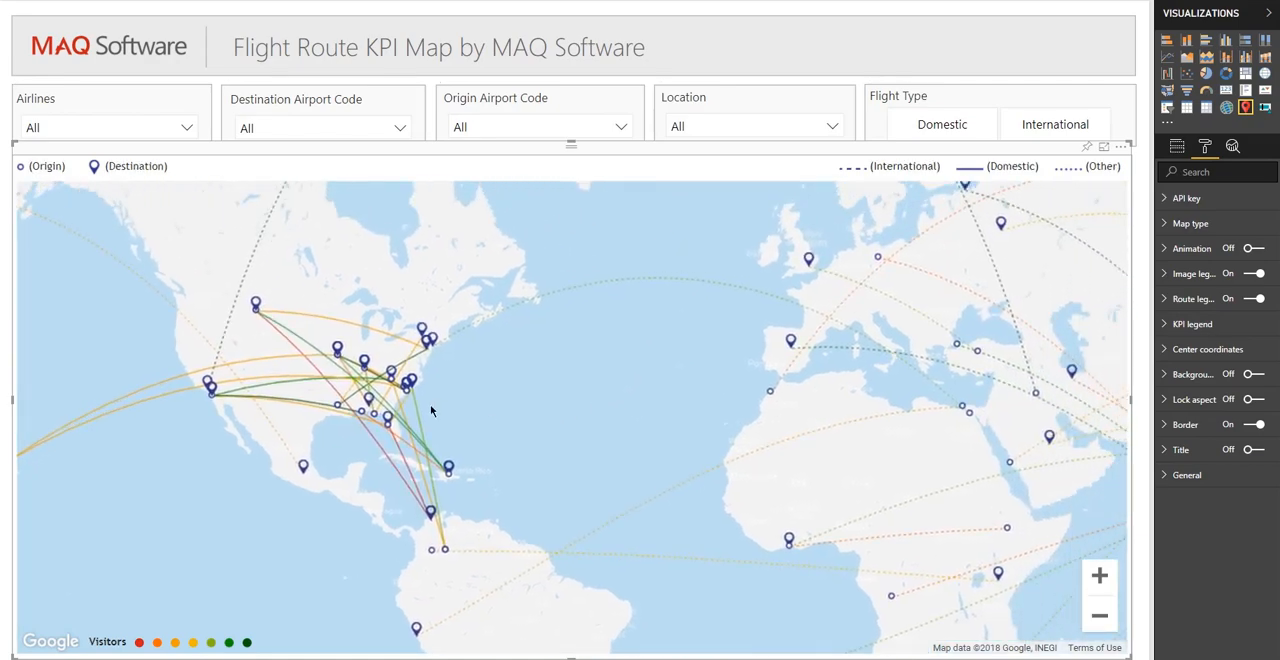
left_click(411, 383)
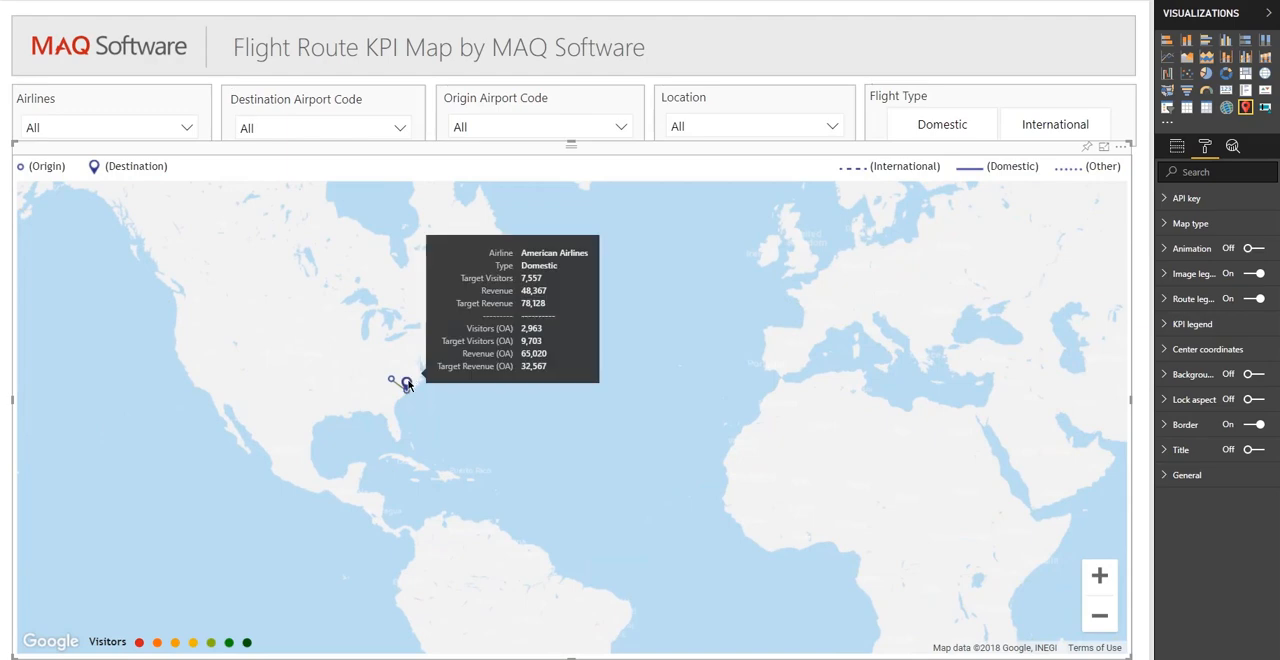
left_click(411, 388)
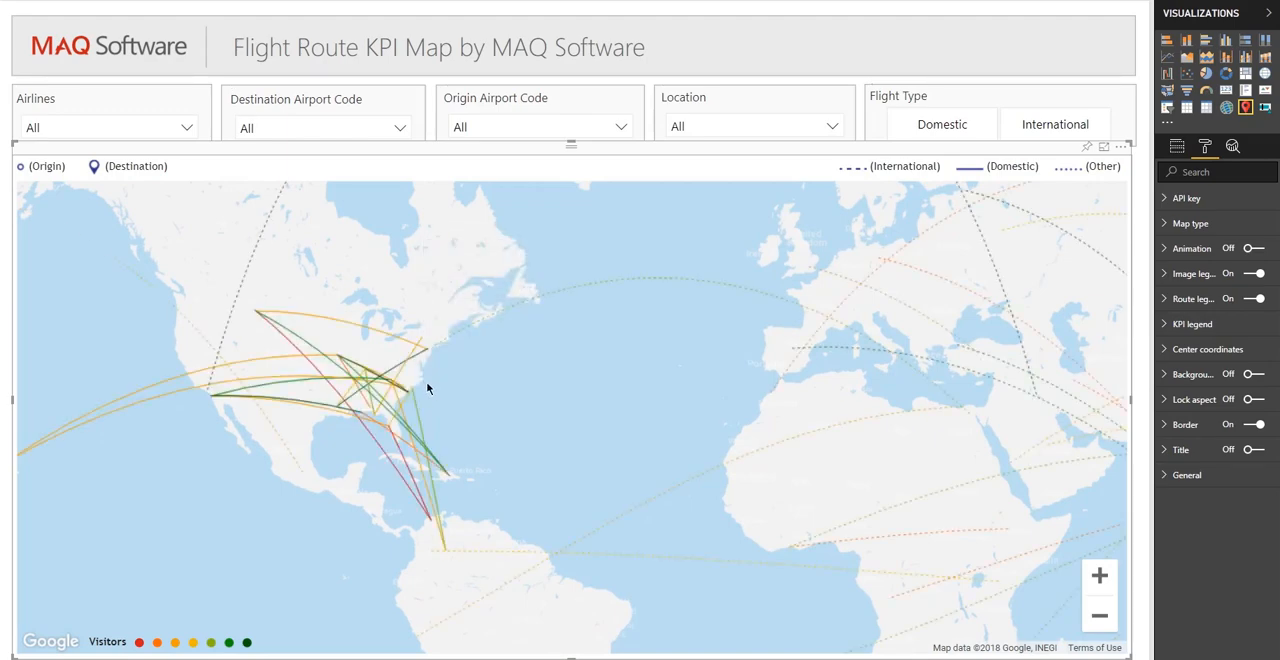
- Isolate the routes into a destination on the US Northeast coast and one in Southern California in turn, restoring all routes each time
left_click(427, 343)
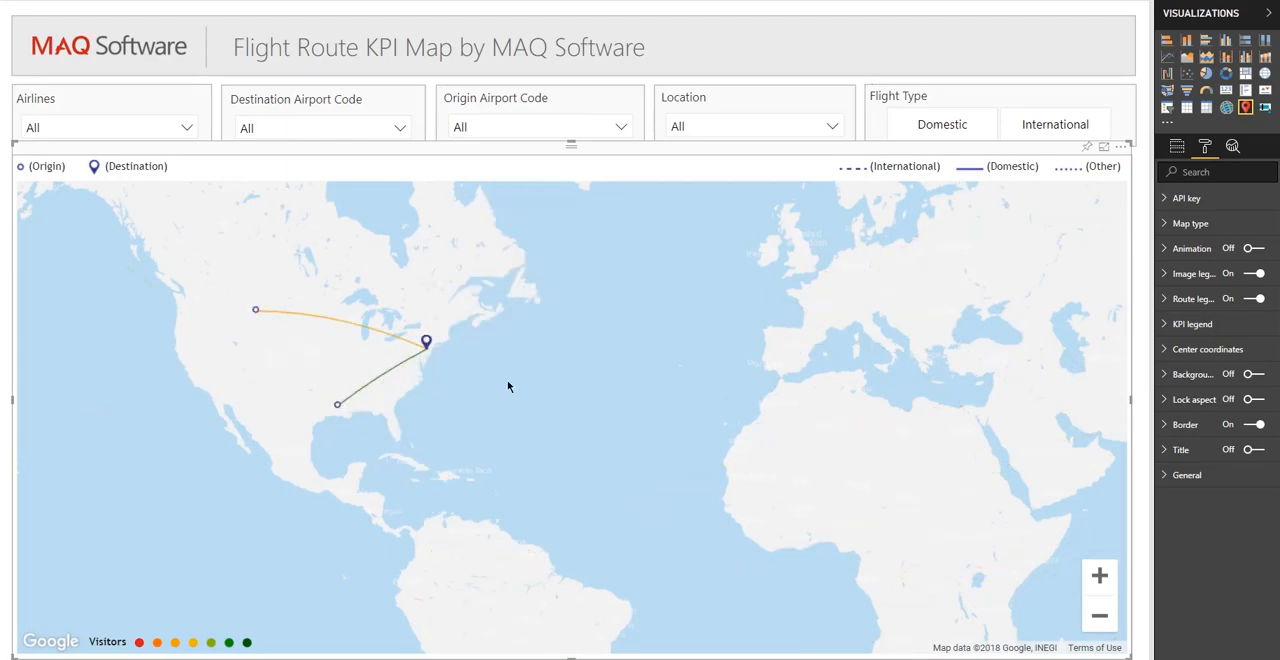
left_click(410, 365)
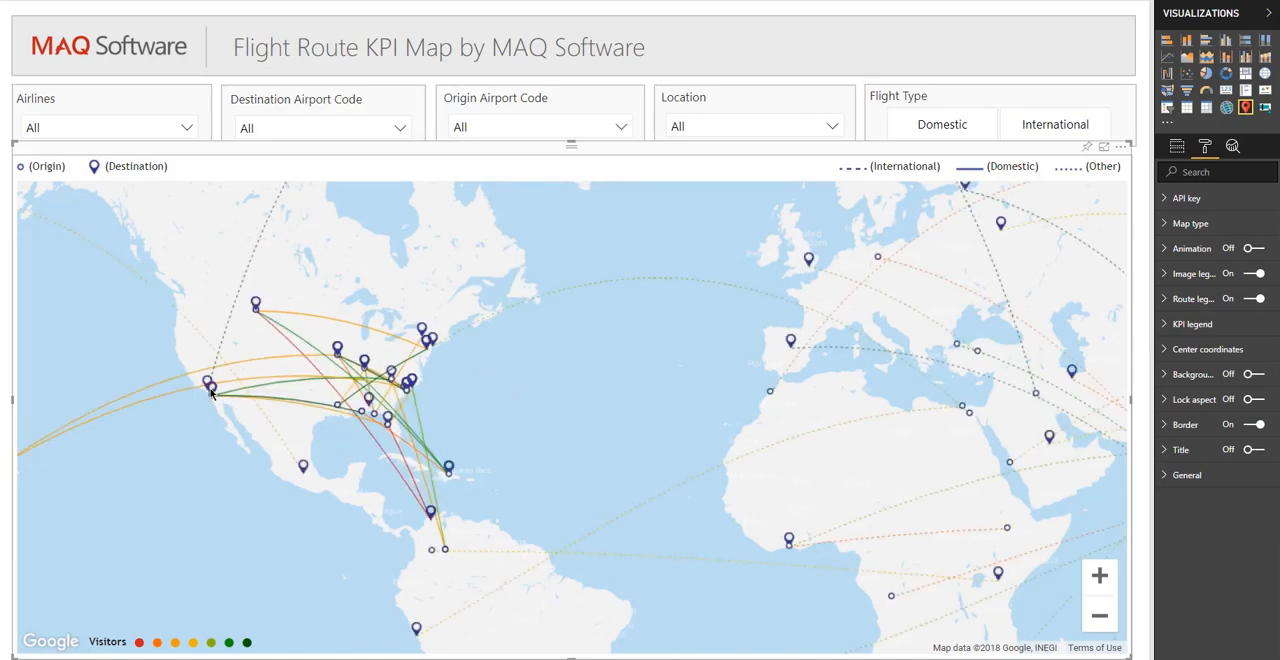
left_click(211, 393)
left_click(236, 448)
- Zoom in on the routes across North America and zoom the map back out
left_click(1098, 576)
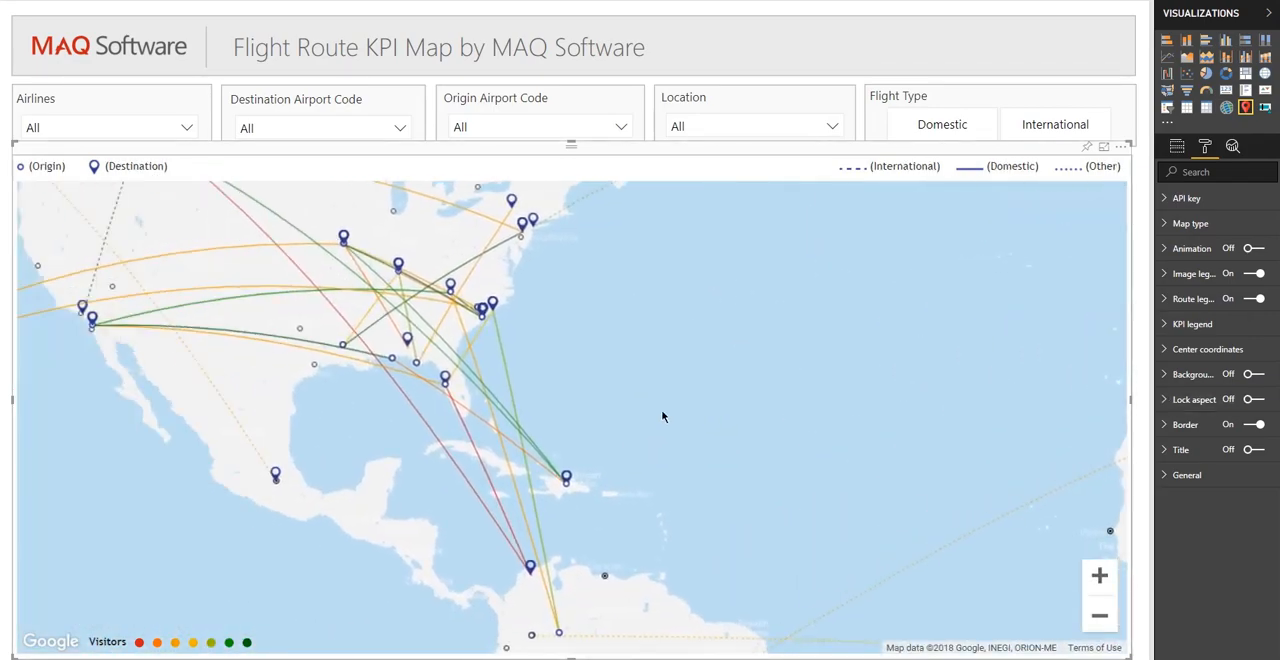
left_click_drag(558, 377, 762, 474)
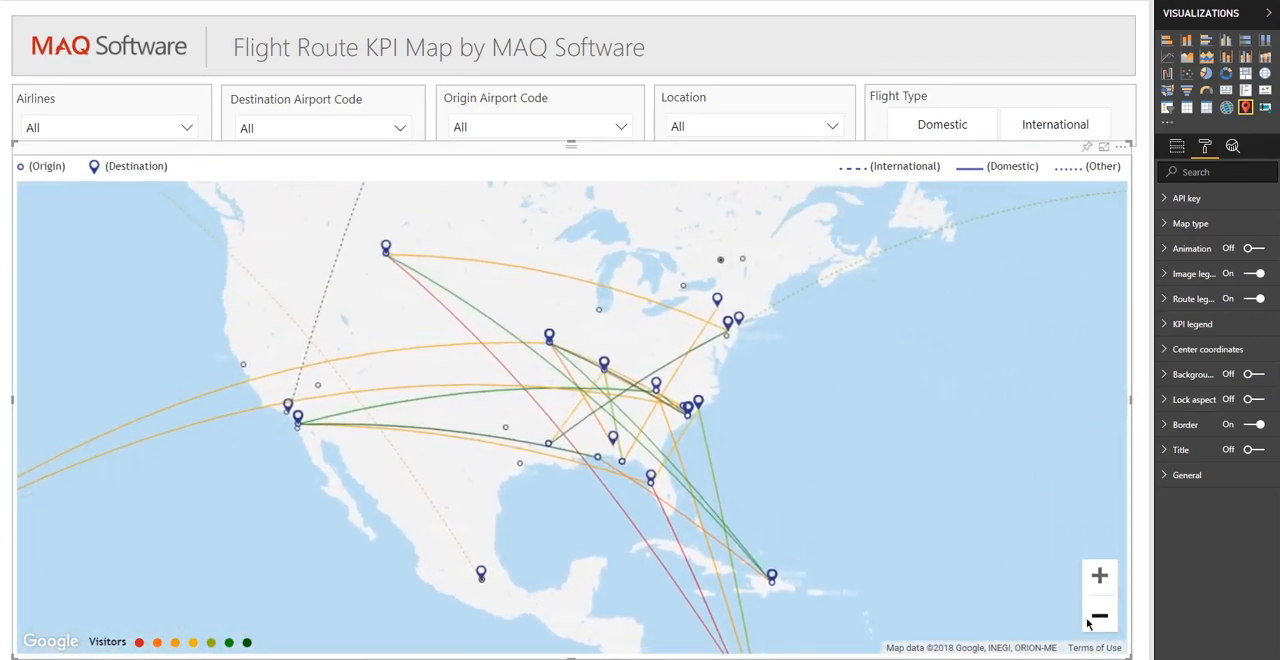
left_click(1099, 616)
- Try the Silver Map, Night Map and Standard Map types in turn, and set the map type back to Basic Map
left_click(1190, 223)
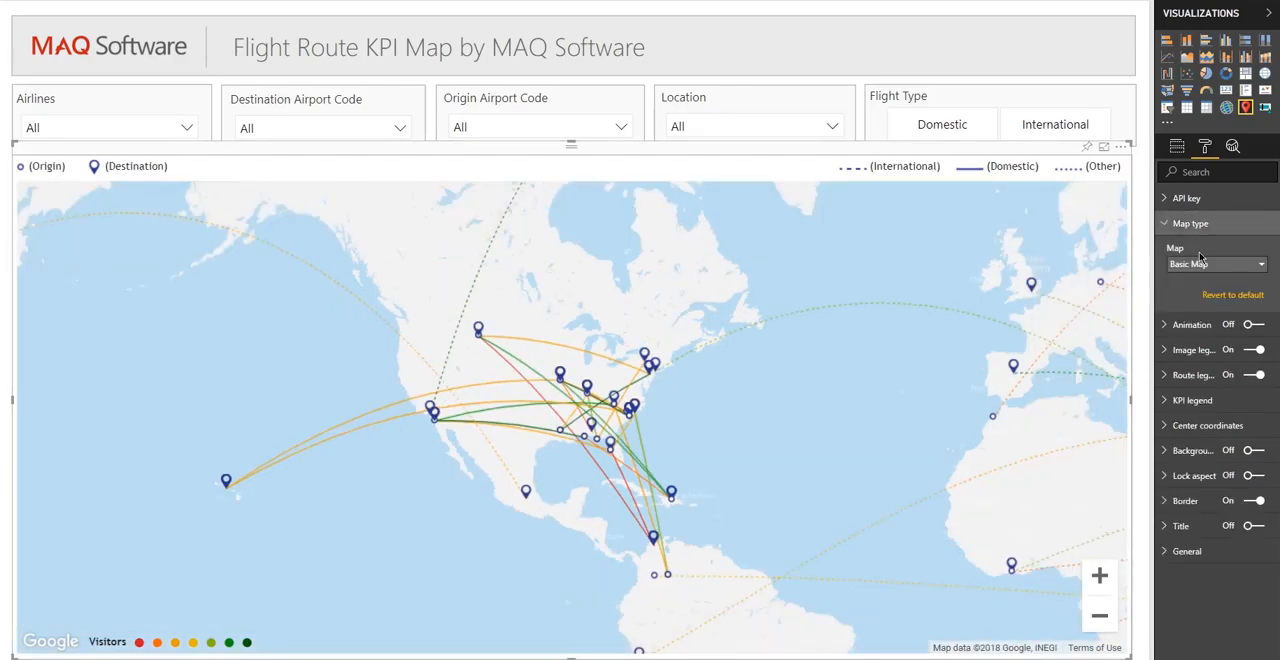
left_click(1200, 262)
left_click(1190, 295)
left_click(1210, 264)
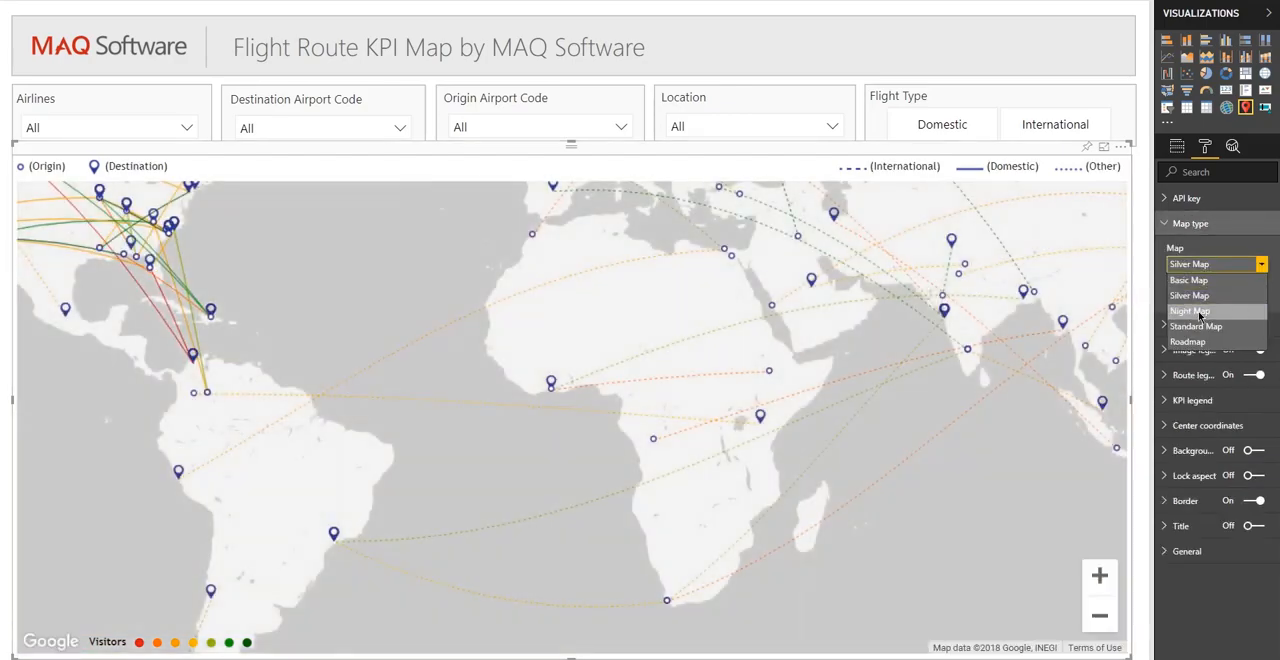
left_click(1190, 311)
left_click(1210, 264)
left_click(1196, 326)
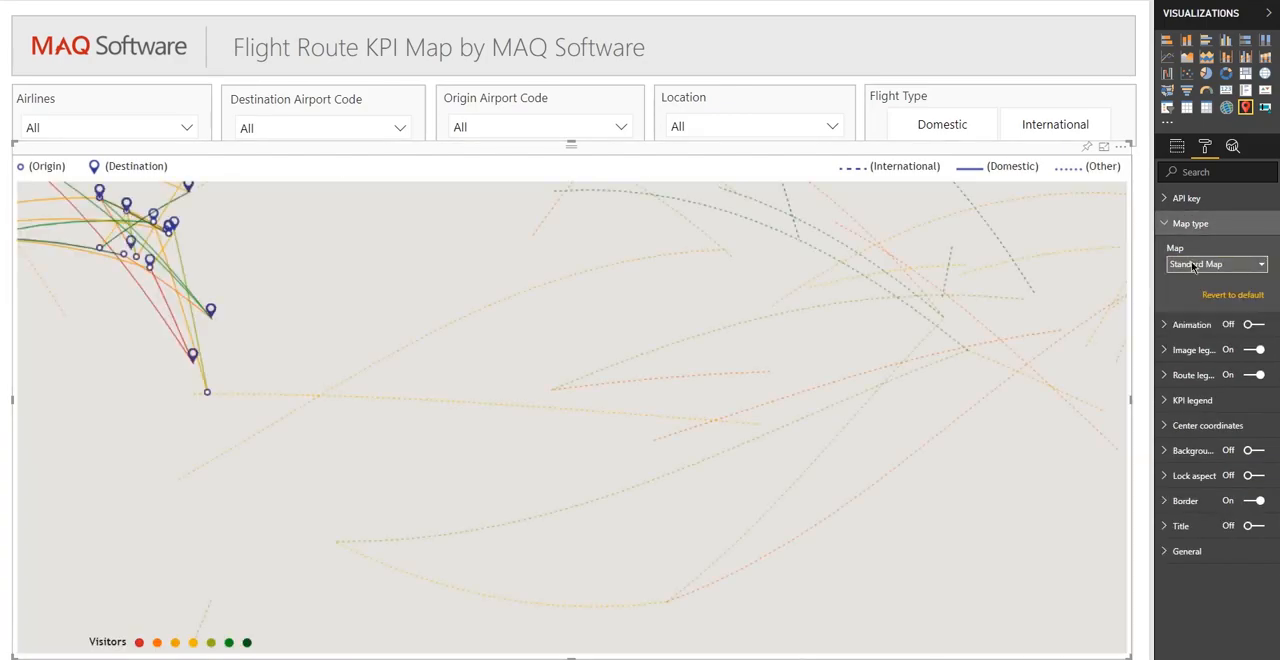
left_click(1210, 264)
left_click(1190, 280)
- Turn on the route animation and turn it off again
left_click(1252, 325)
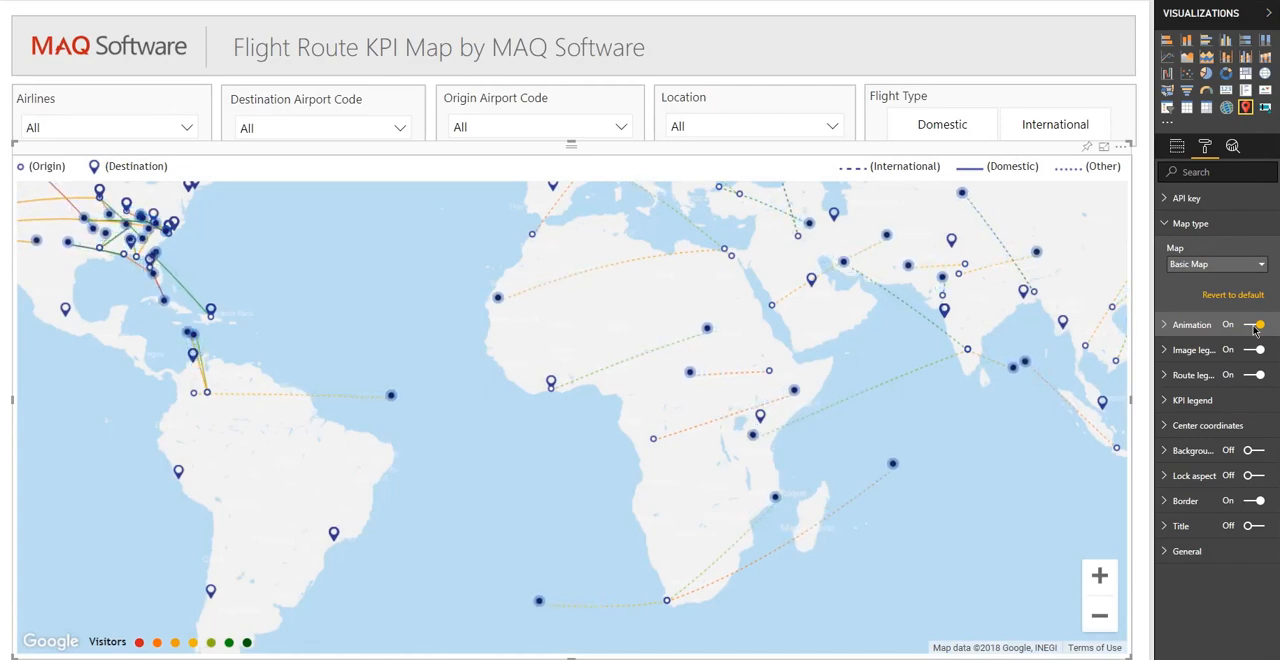
left_click(1257, 325)
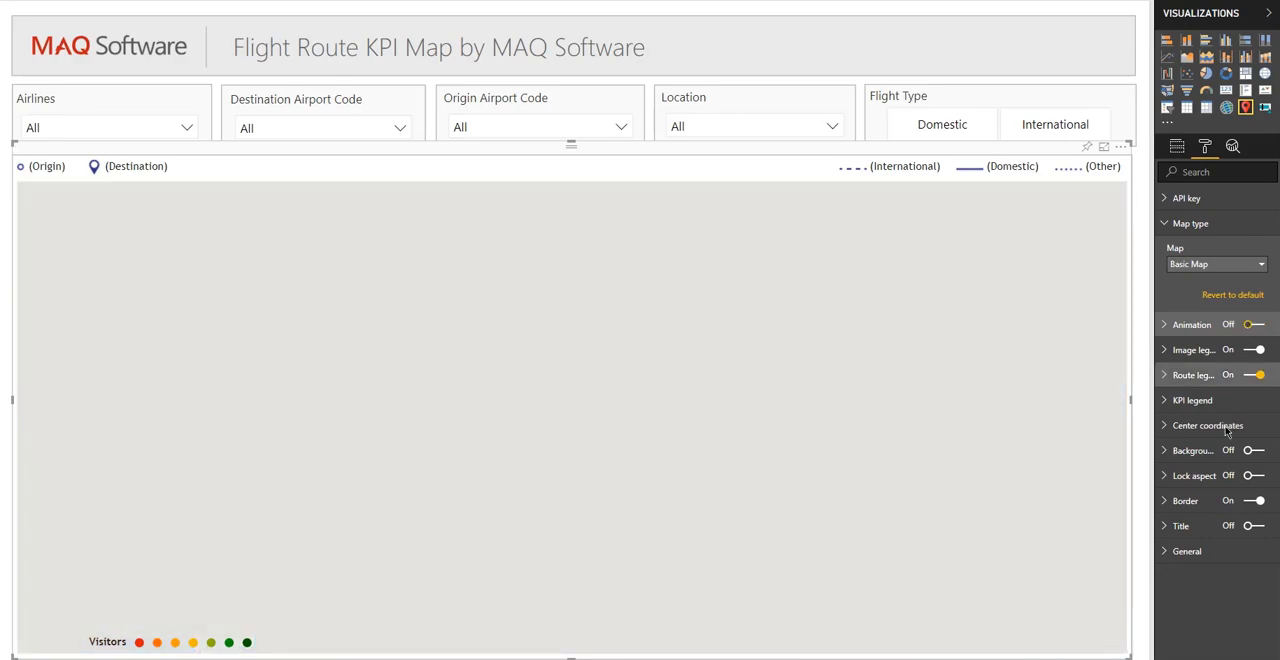
- Try a center latitude of 100, set the center longitude to 100, and collapse the center coordinates and map type settings
left_click(1227, 428)
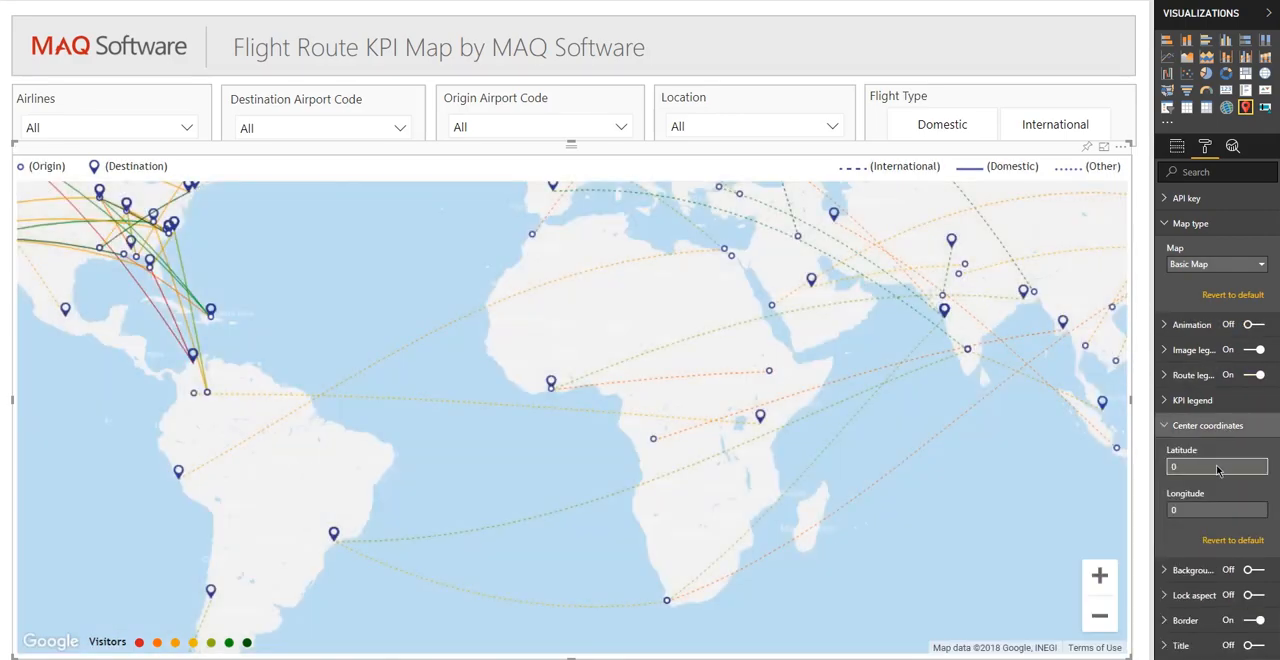
left_click(1219, 465)
type("100")
key("Tab")
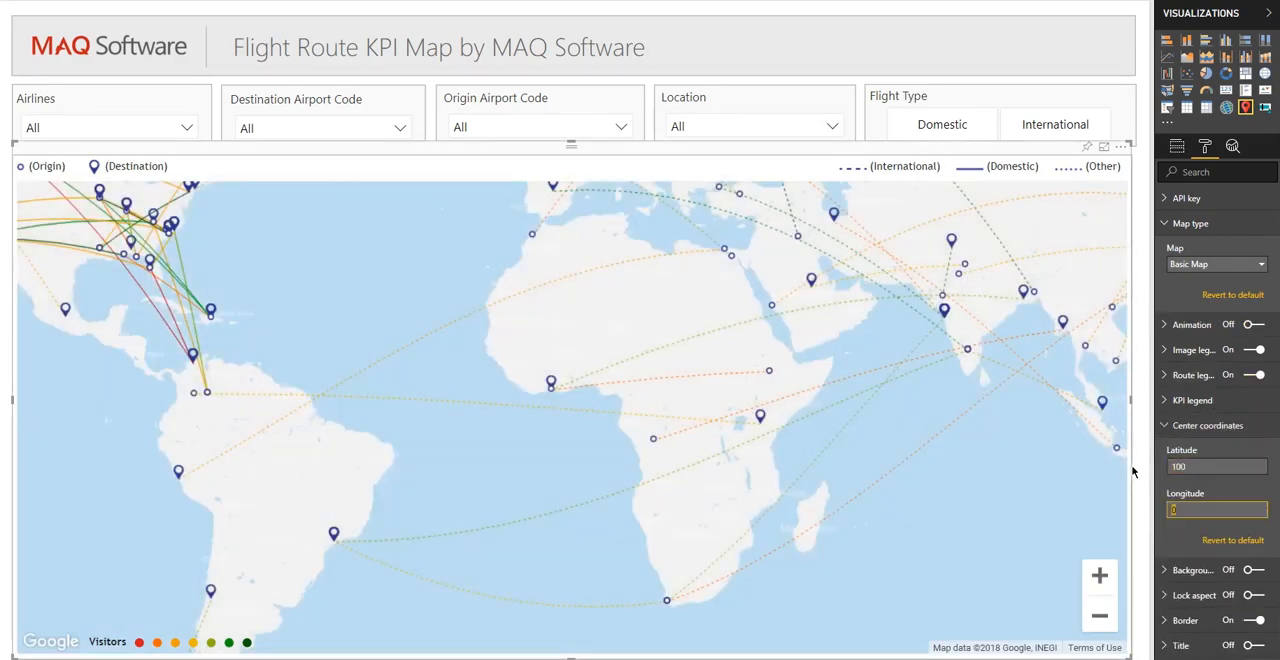
type("100")
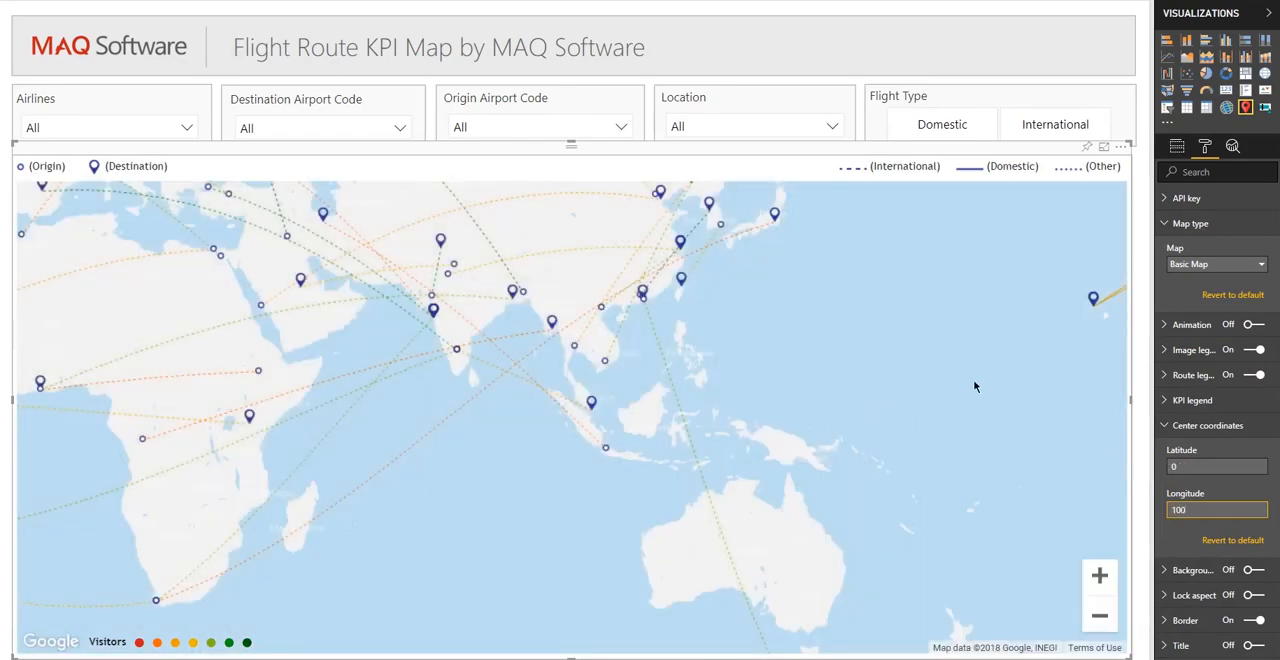
left_click(1207, 425)
left_click(1190, 223)
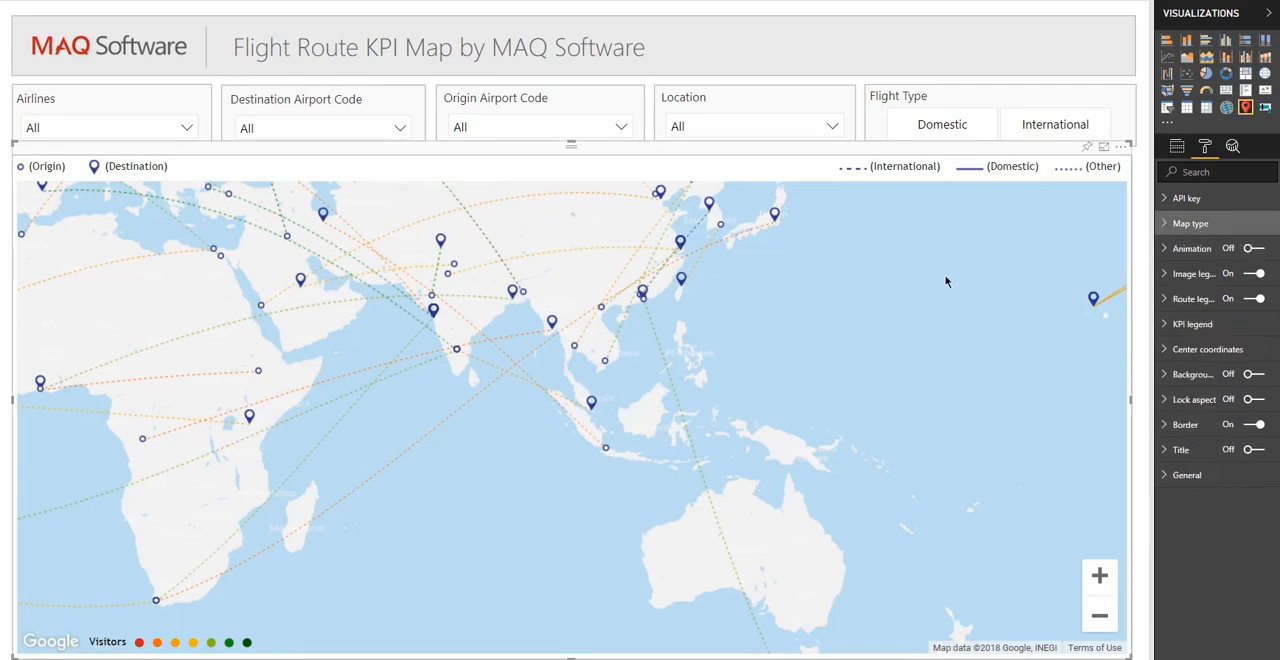
- Examine the flight routes across the Americas, the Atlantic, Africa, Europe and Asia on the map
left_click_drag(421, 296, 762, 428)
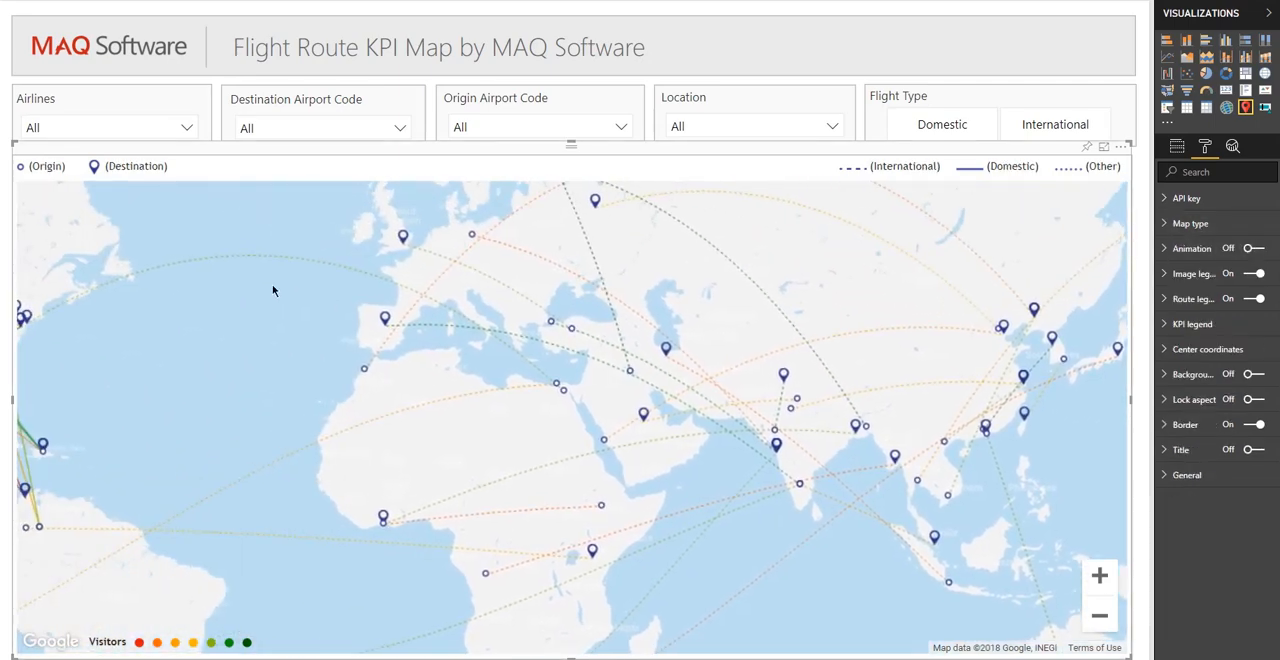
left_click_drag(293, 297, 757, 291)
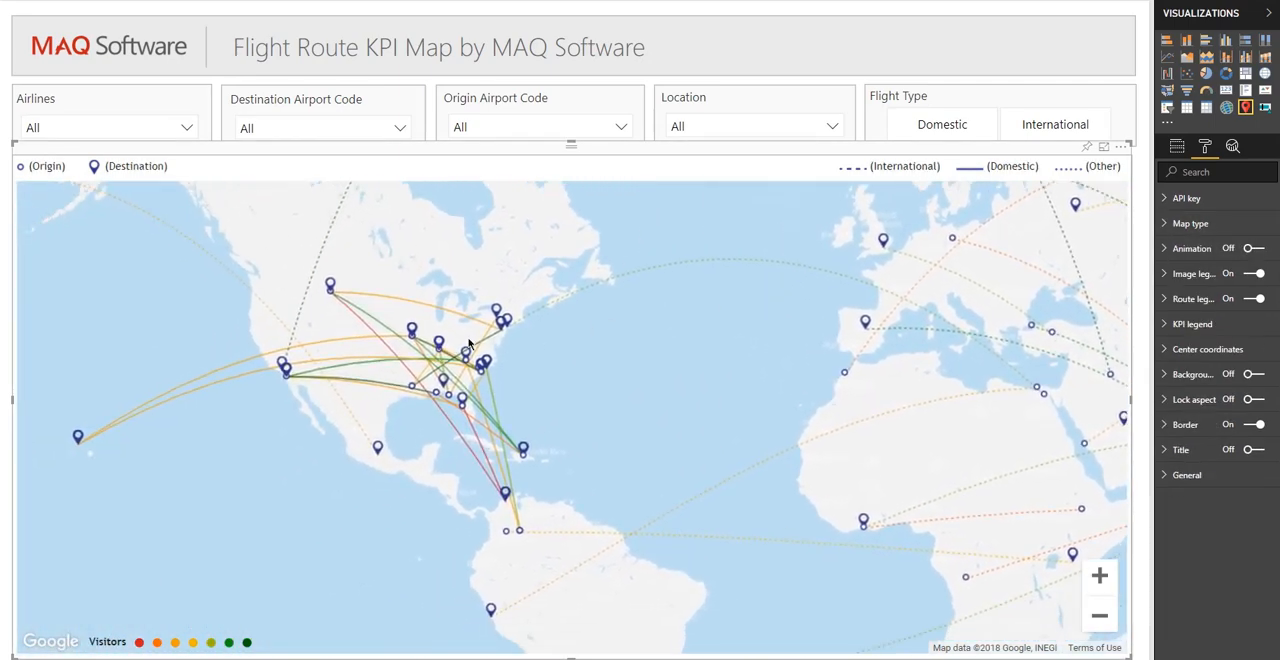
left_click_drag(524, 389, 390, 309)
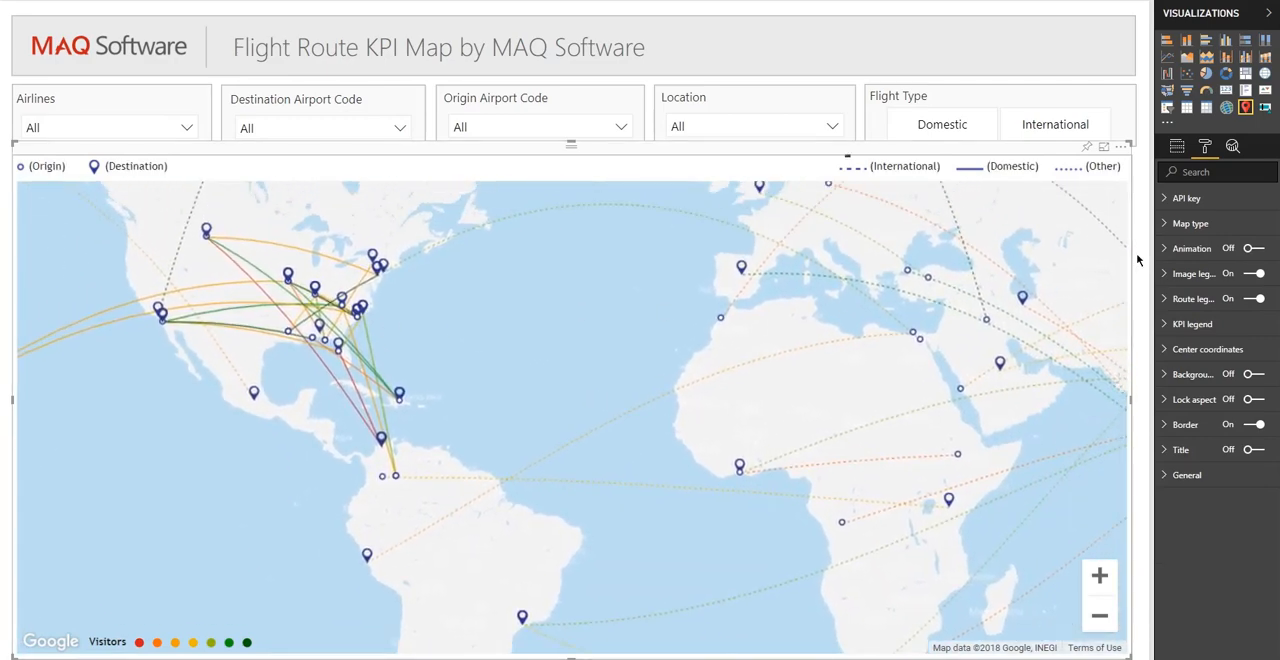
left_click(1137, 259)
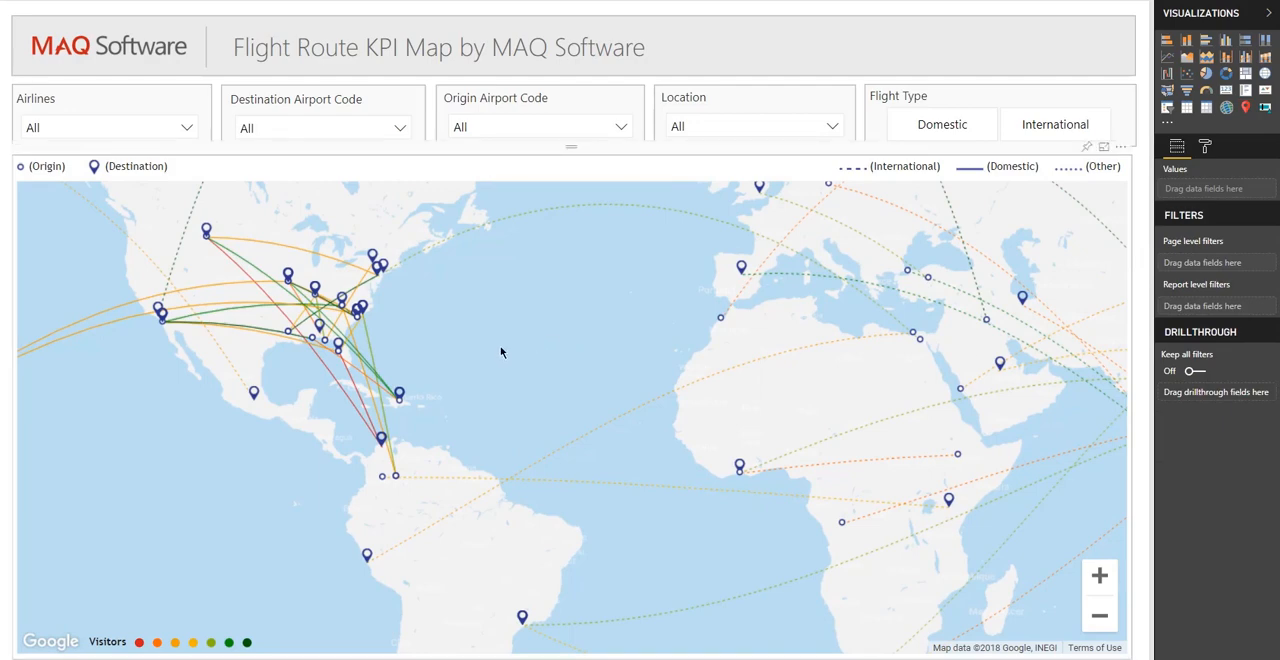
left_click_drag(501, 352, 702, 376)
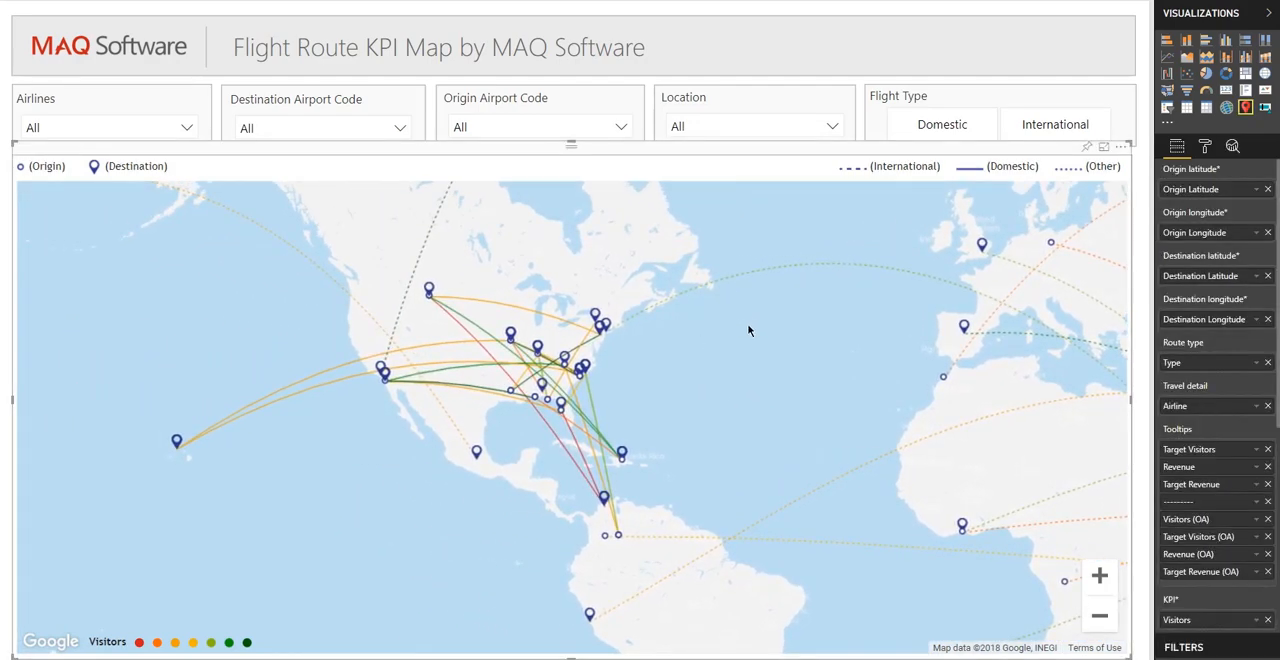
left_click_drag(747, 323, 487, 248)
left_click_drag(609, 326, 436, 346)
left_click_drag(545, 340, 430, 343)
left_click_drag(595, 339, 473, 335)
left_click_drag(698, 340, 590, 330)
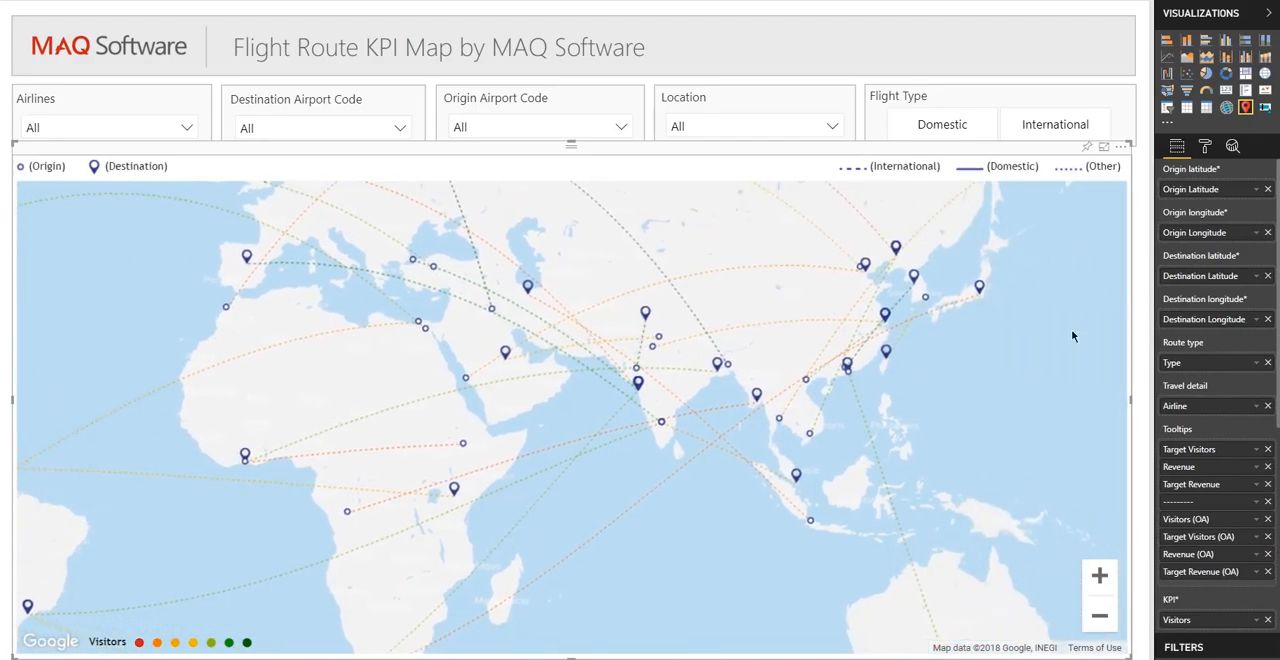